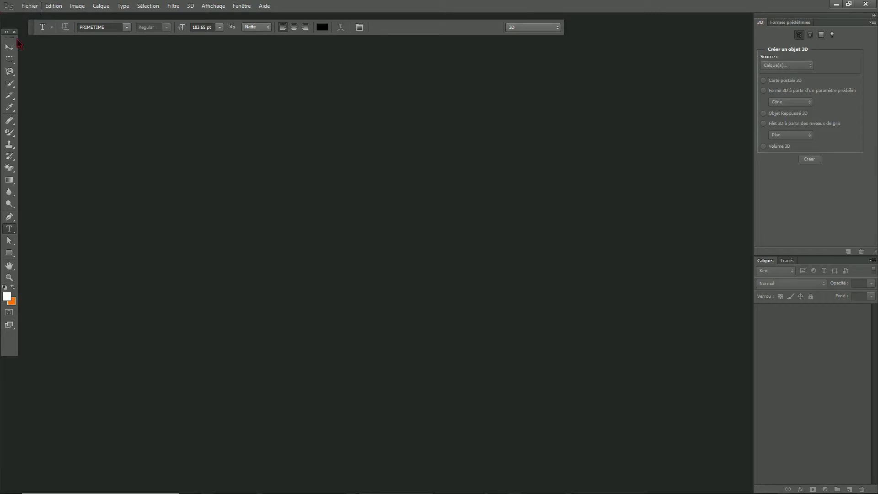
click(35, 9)
click(315, 102)
click(35, 4)
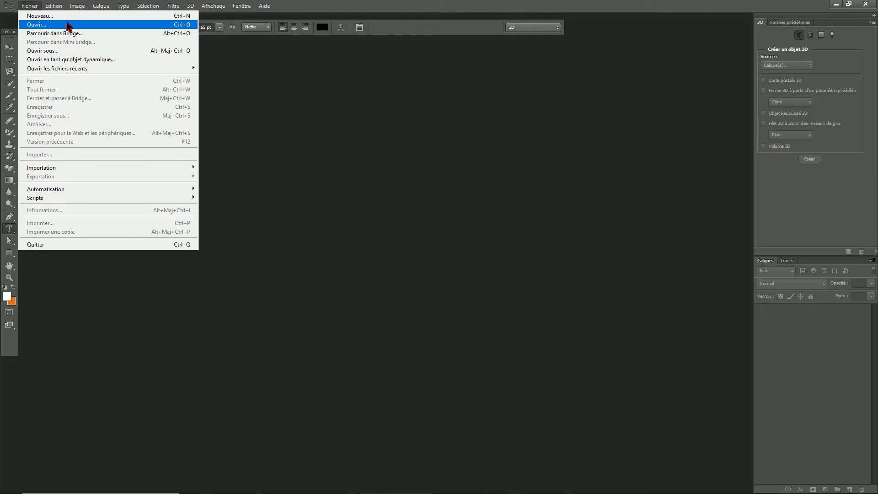
click(69, 16)
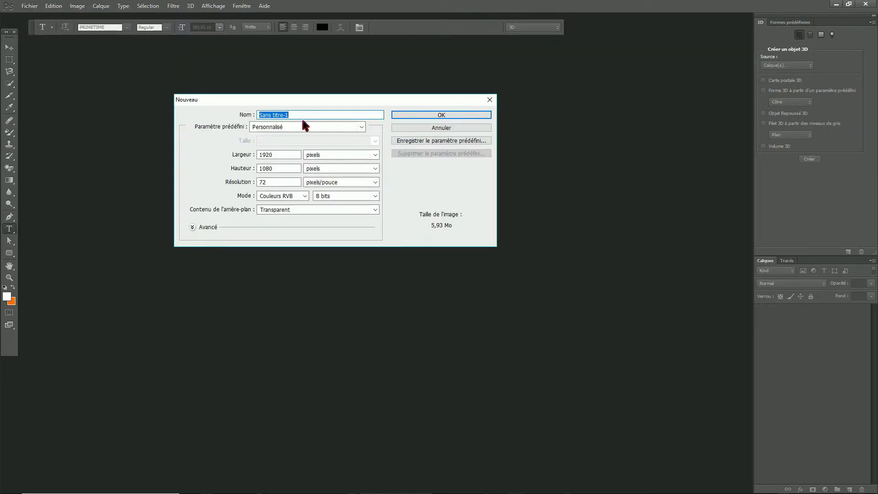
click(421, 118)
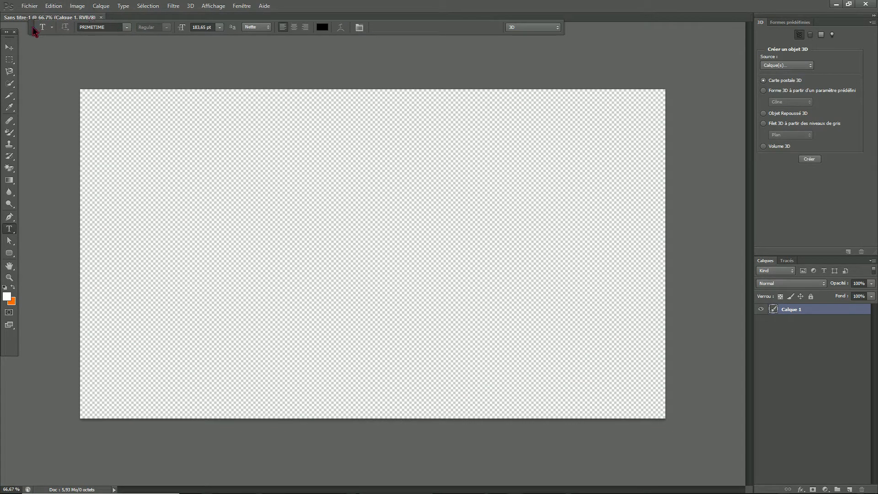
drag(33, 29, 33, 35)
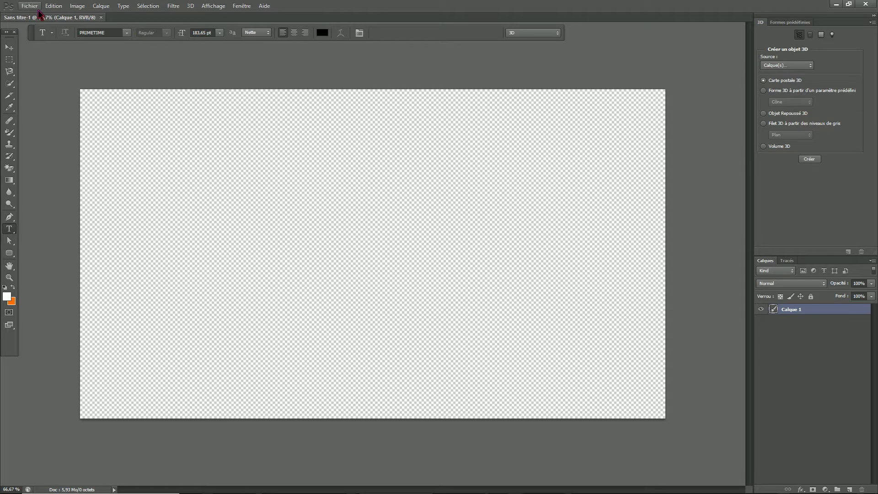
click(100, 17)
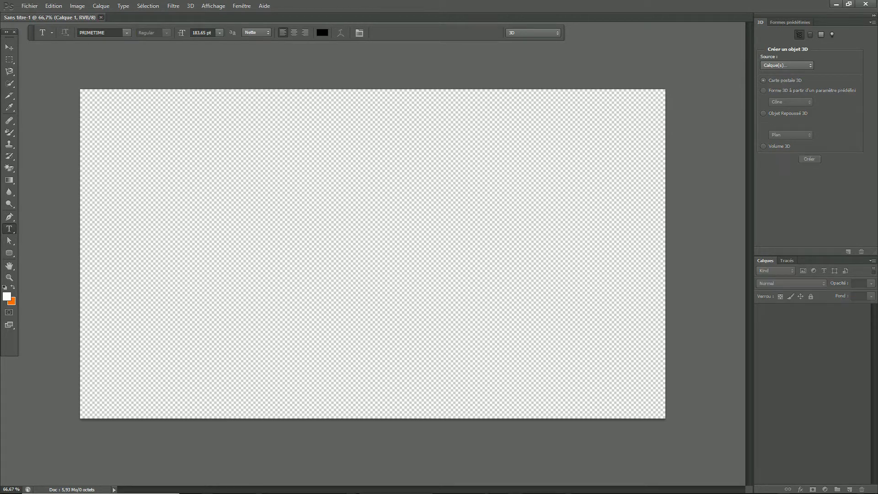
Create a new 1920 × 1080 pixel RGB document at 72 pixels/inch with a transparent background
click(29, 6)
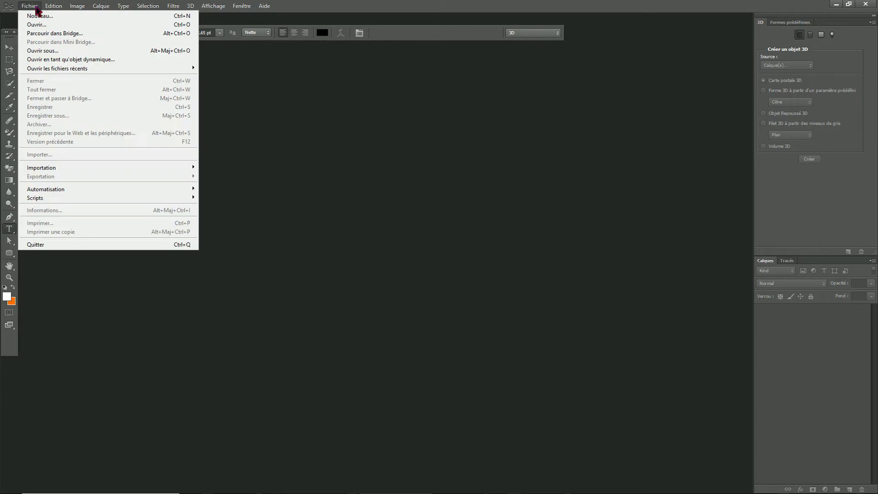
click(46, 24)
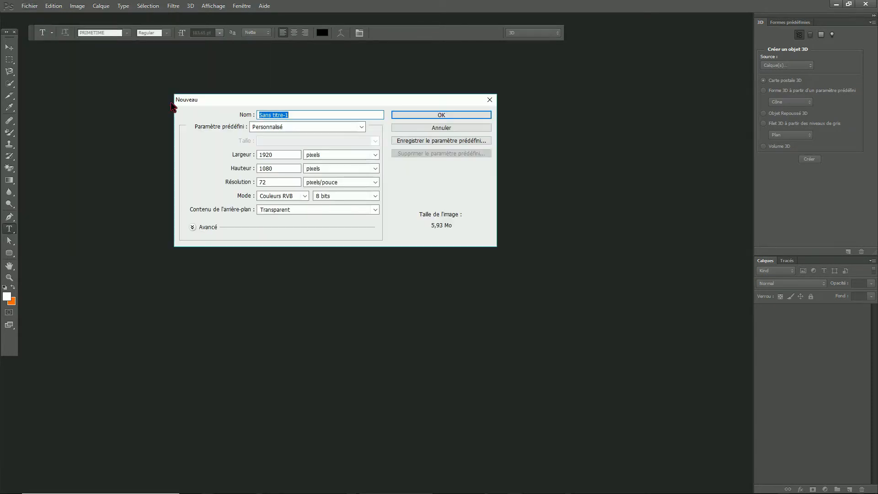
click(283, 156)
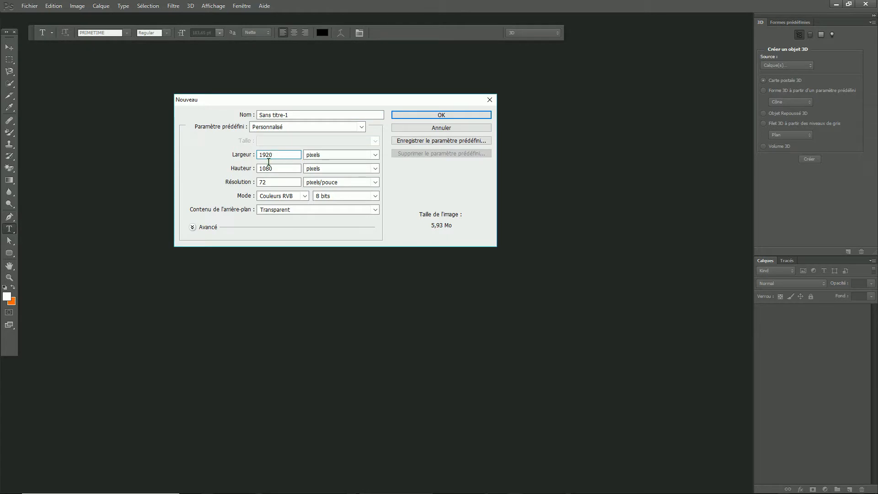
click(288, 170)
click(324, 156)
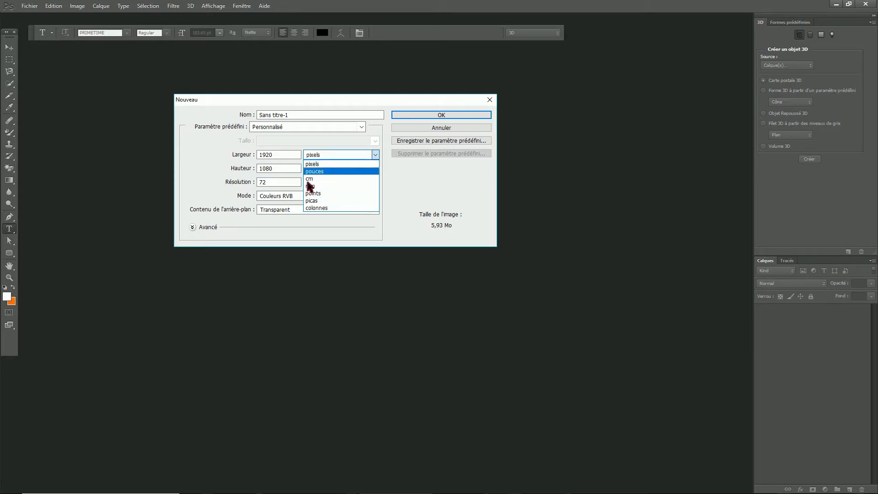
click(324, 163)
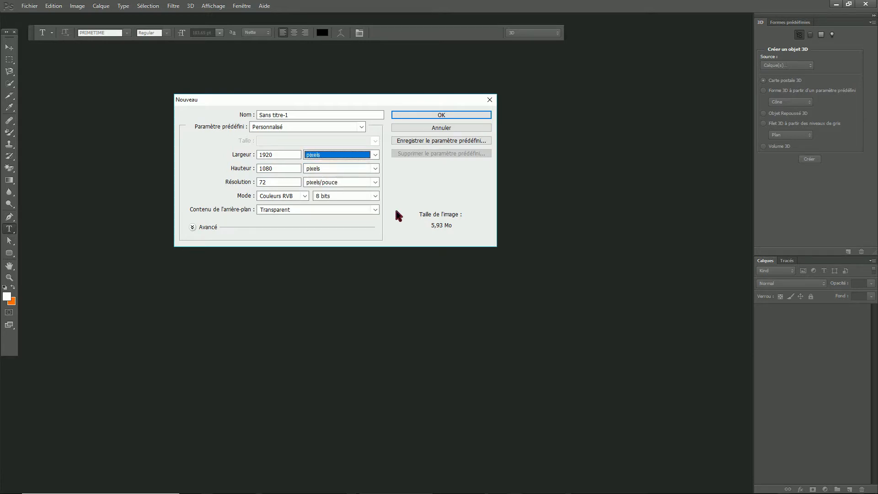
key(Tab)
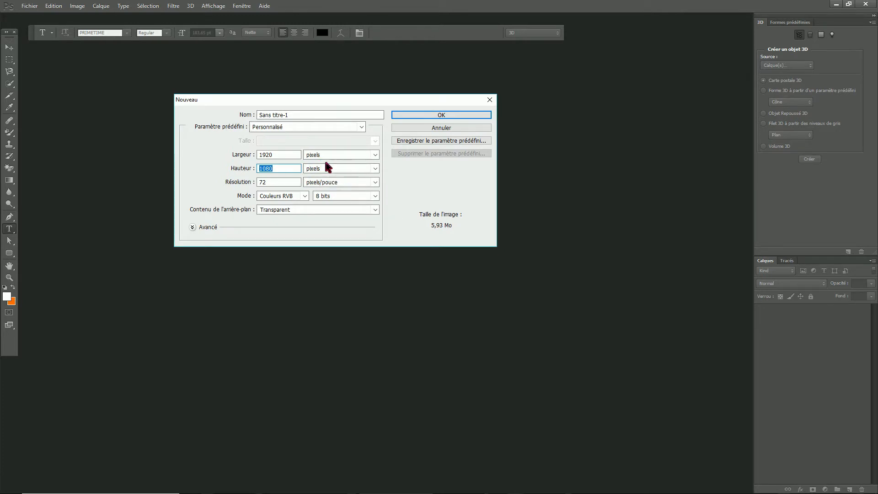
click(453, 117)
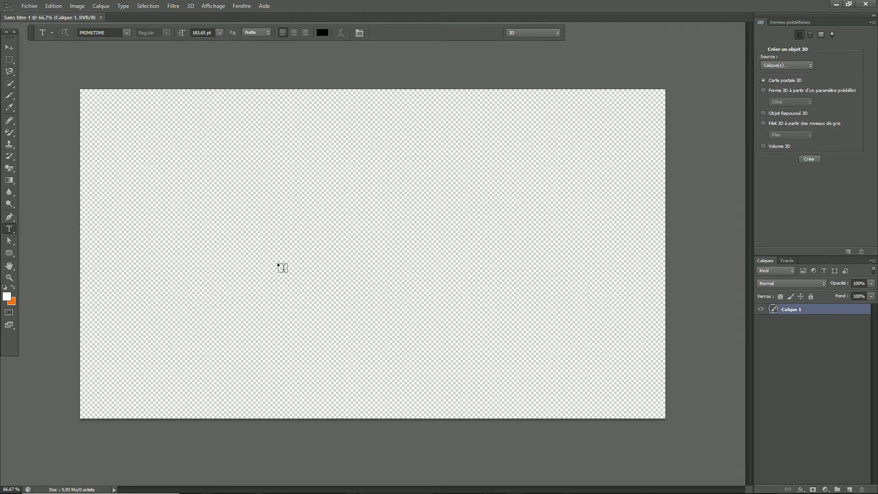
Locate the Update_V3_HNZ pack PSD on the desktop, then return to the blank document in Photoshop
click(835, 5)
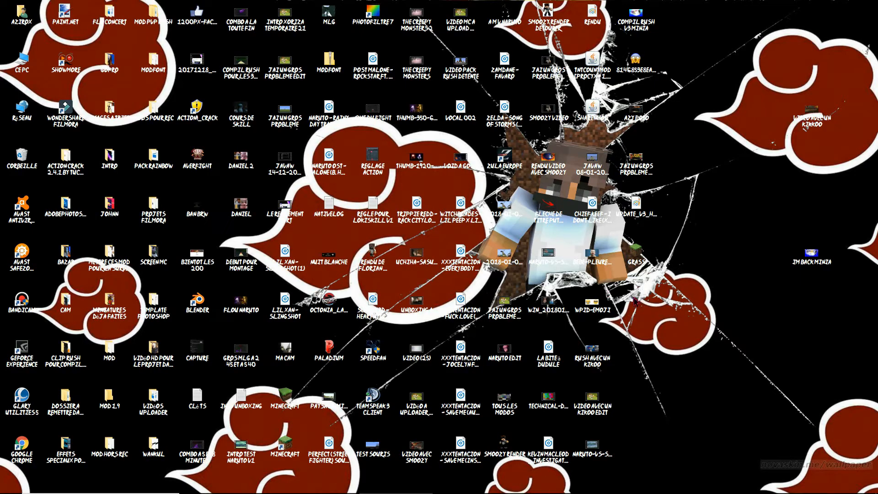
click(654, 212)
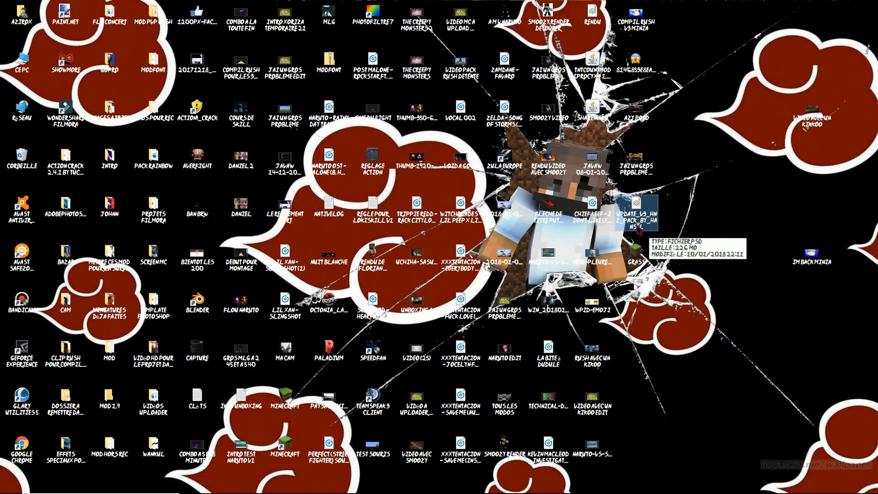
mouse_move(496, 491)
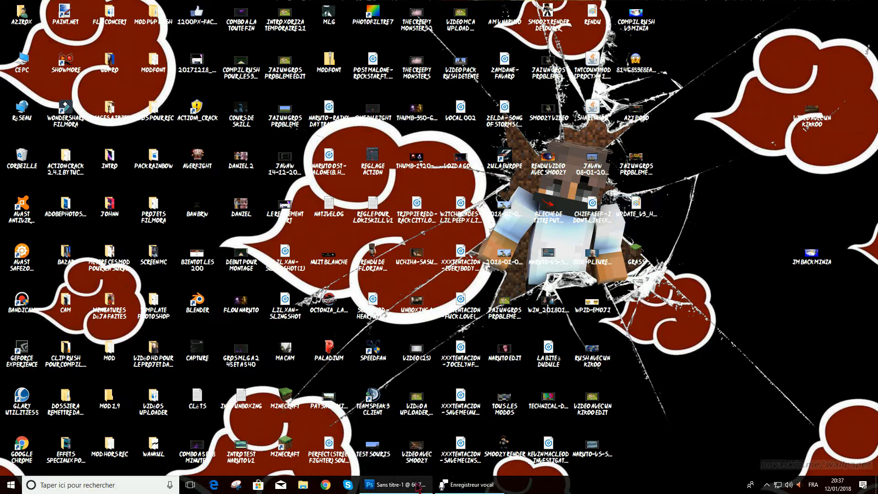
click(419, 486)
Open the Update_V3_HNZ pack PSD from the desktop folder
click(53, 5)
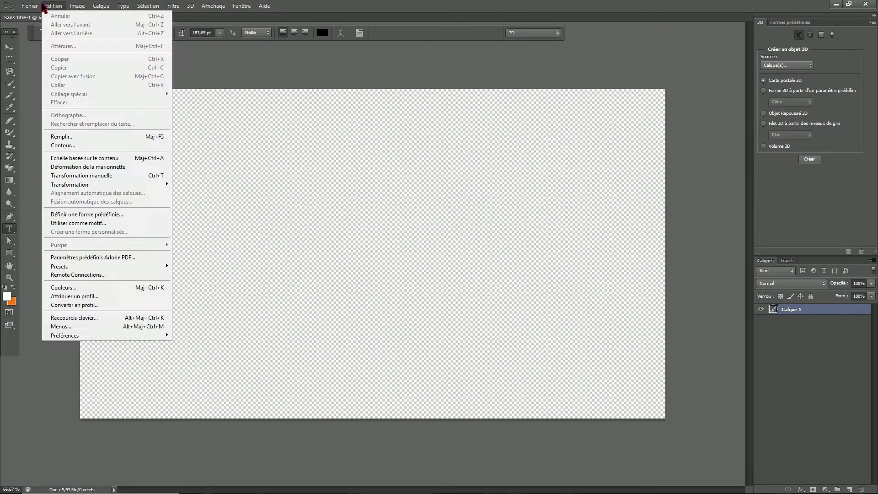
click(29, 5)
click(29, 5)
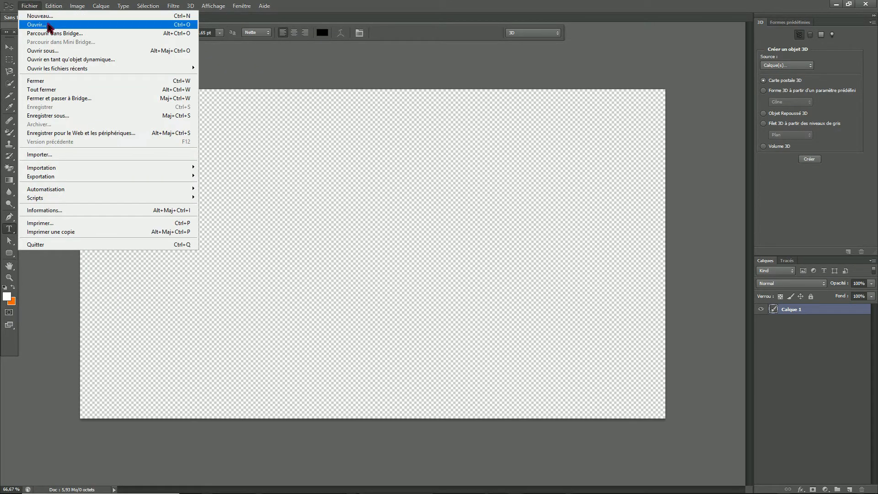
click(48, 26)
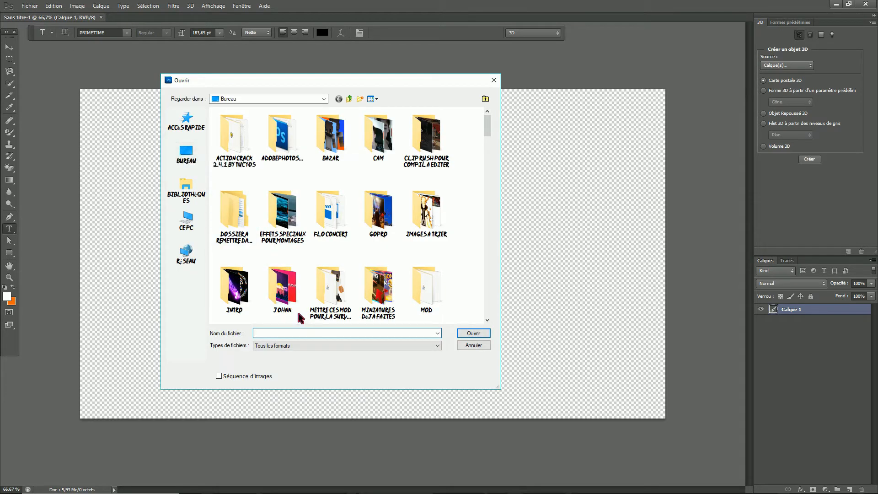
text(up)
click(314, 339)
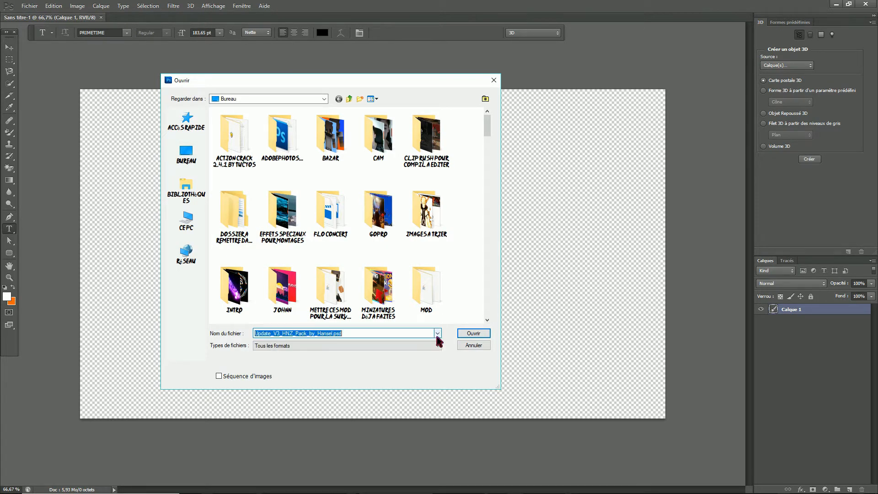
click(471, 334)
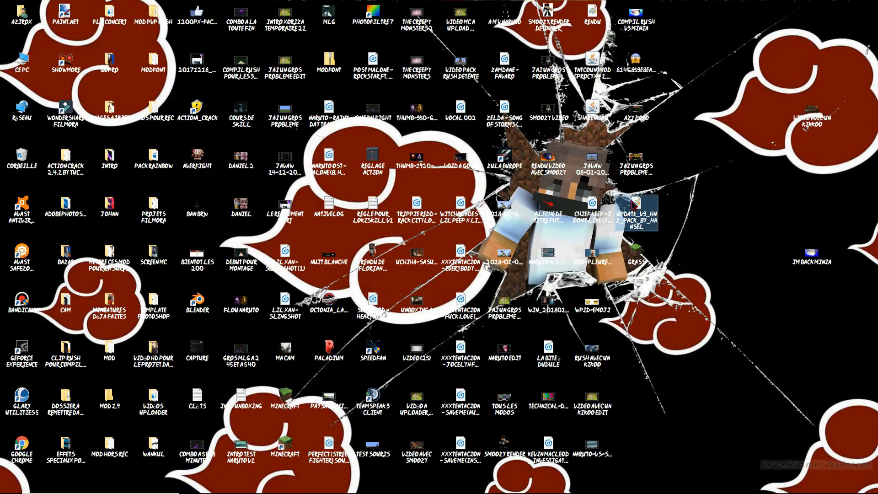
Switch back to Photoshop and place the cut-out Minecraft character render from the desktop above layer 3
mouse_move(547, 492)
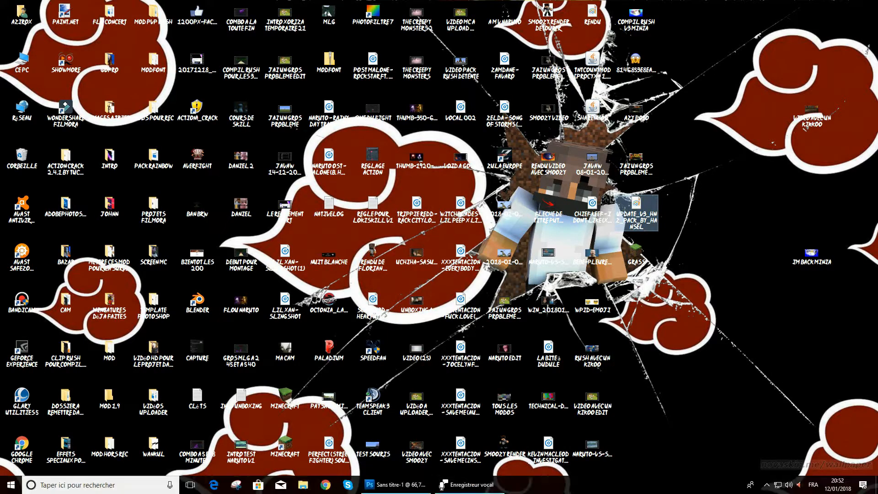
click(395, 484)
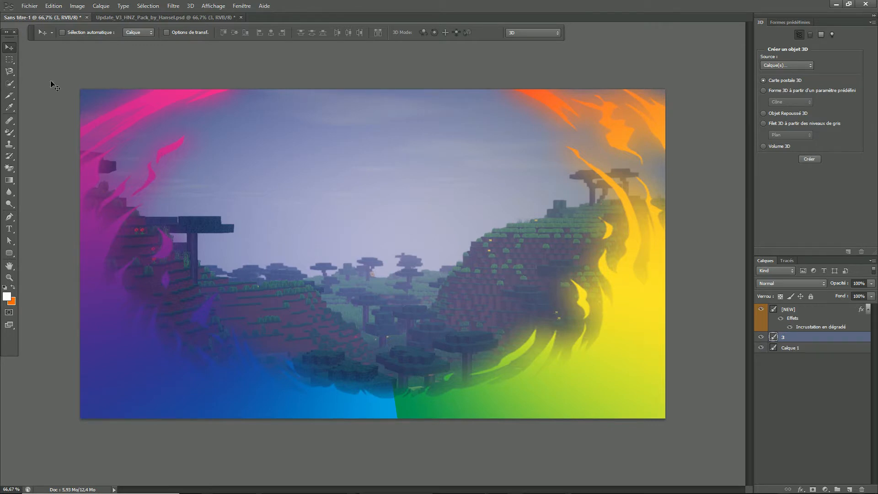
click(29, 6)
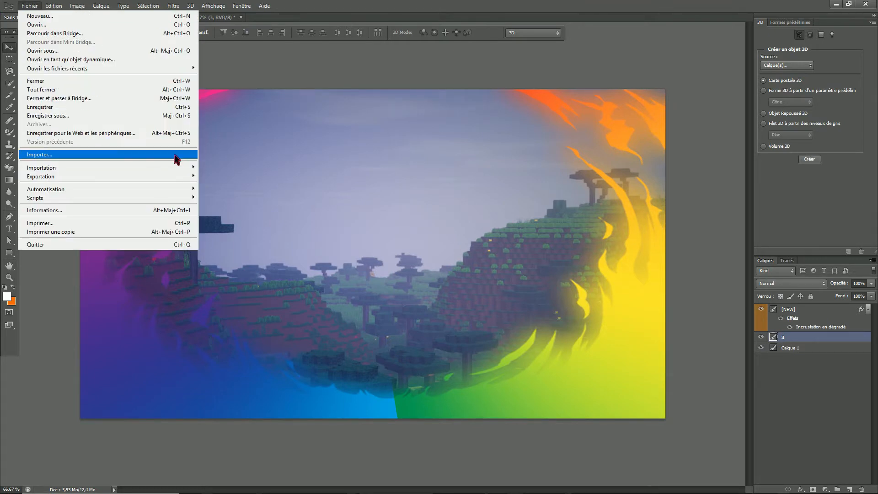
mouse_move(126, 170)
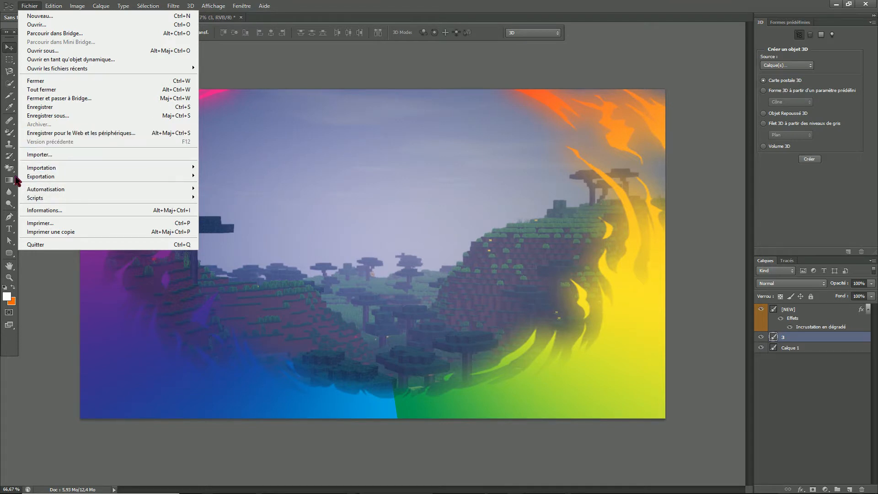
click(106, 156)
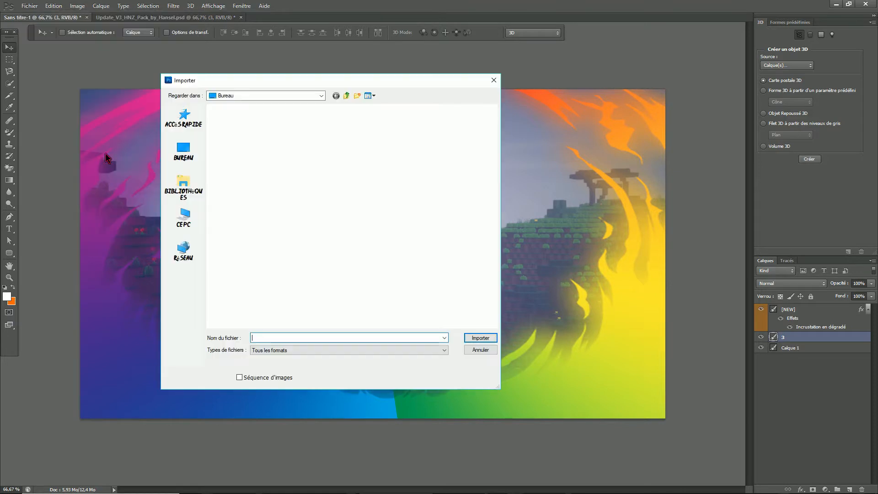
scroll(347, 221, down, 2)
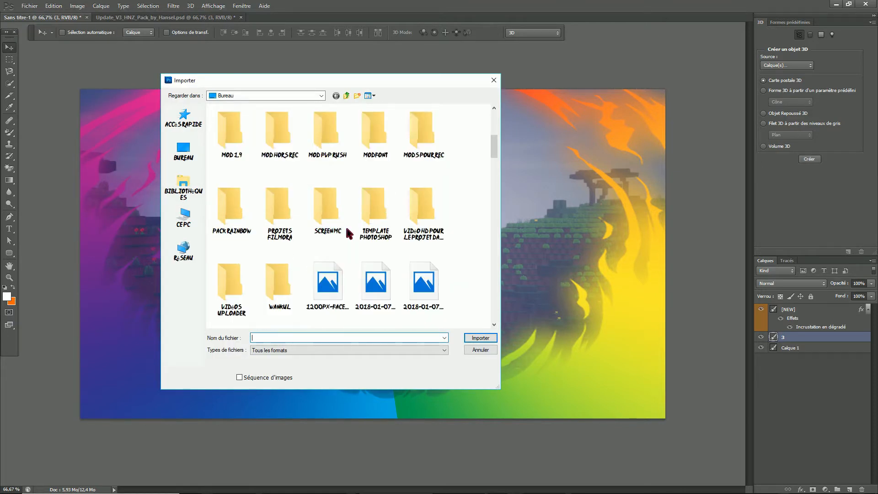
scroll(329, 292, down, 4)
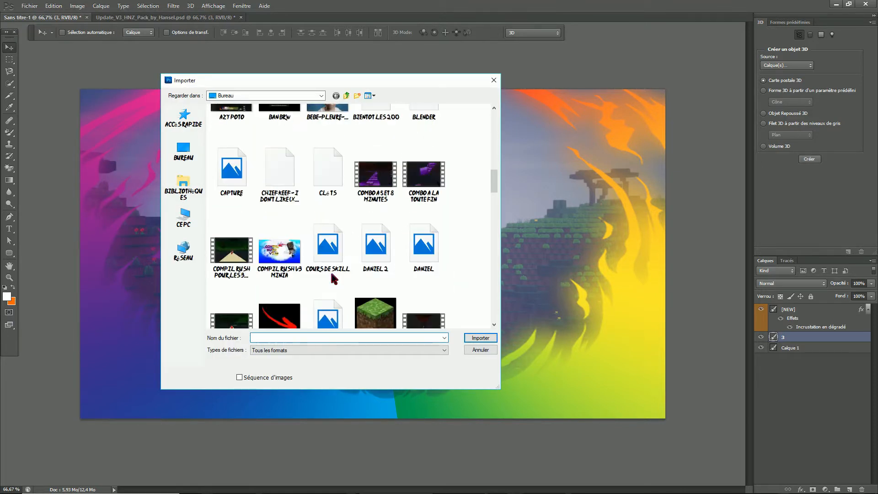
scroll(334, 278, down, 3)
scroll(333, 278, down, 6)
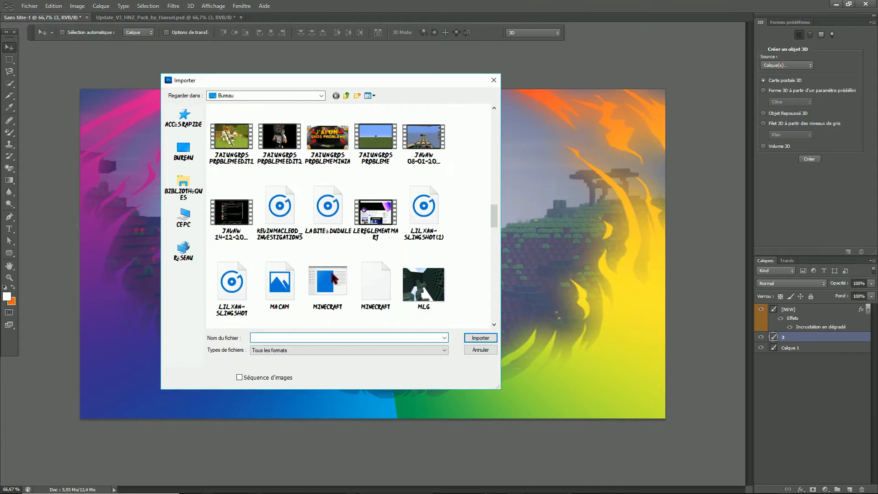
scroll(333, 278, down, 3)
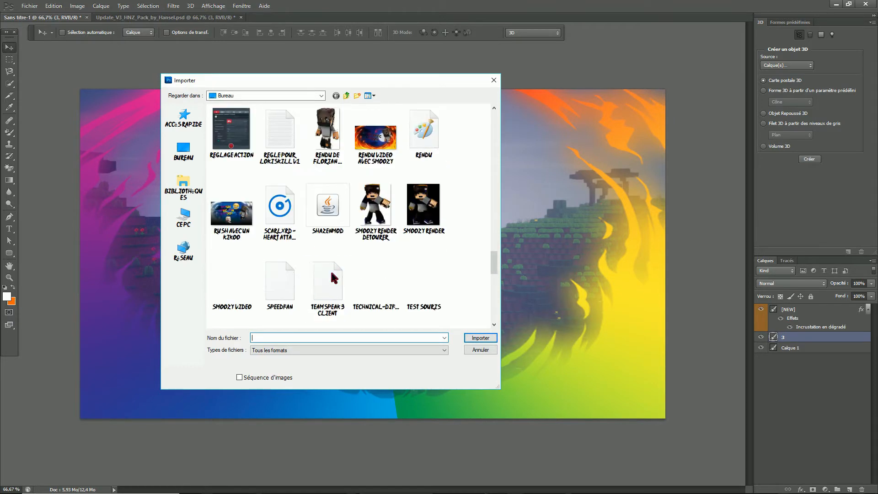
click(329, 151)
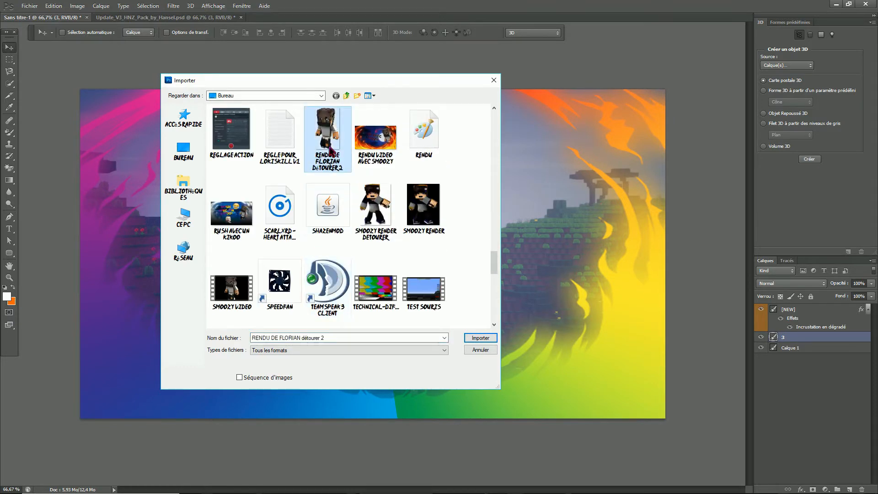
click(480, 338)
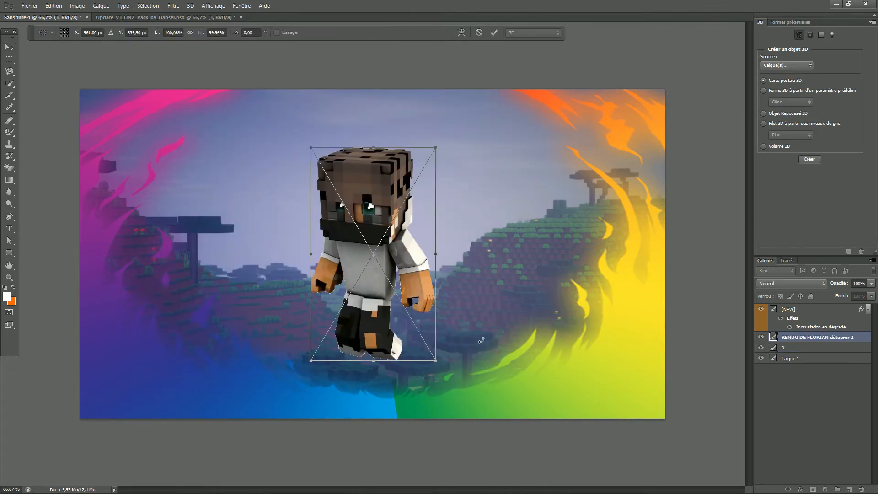
Rotate the placed character about 15° clockwise and move it to the right side of the canvas, around X 1531, Y 563 px
drag(450, 365, 411, 359)
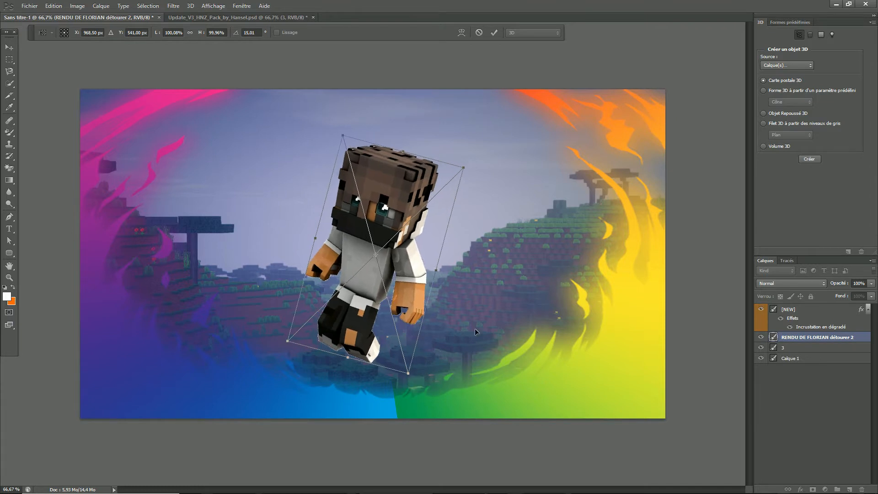
drag(396, 311, 567, 316)
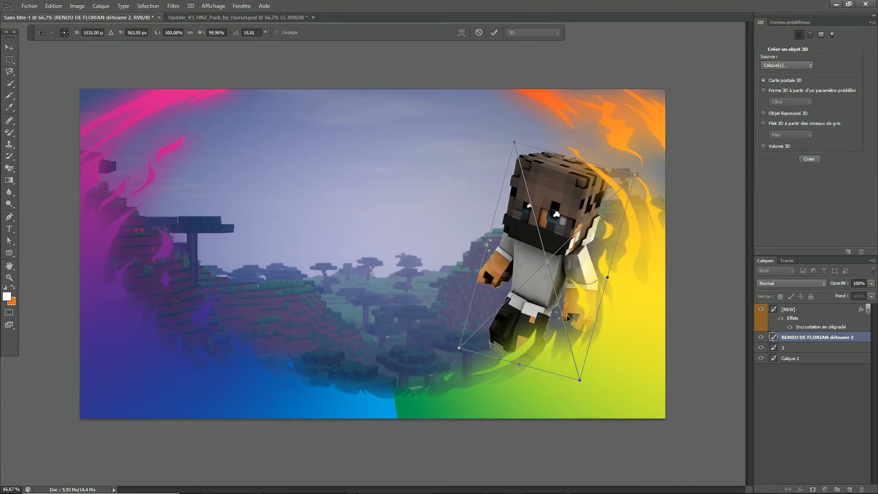
key(Return)
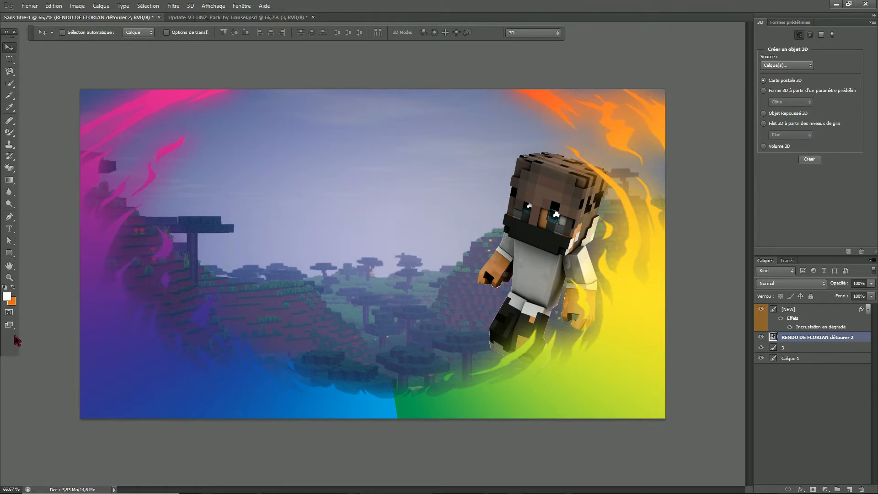
Add the horizontal text "FAIRE" in black PRIMETIME at 183,65 pt near the canvas's upper edge
click(10, 228)
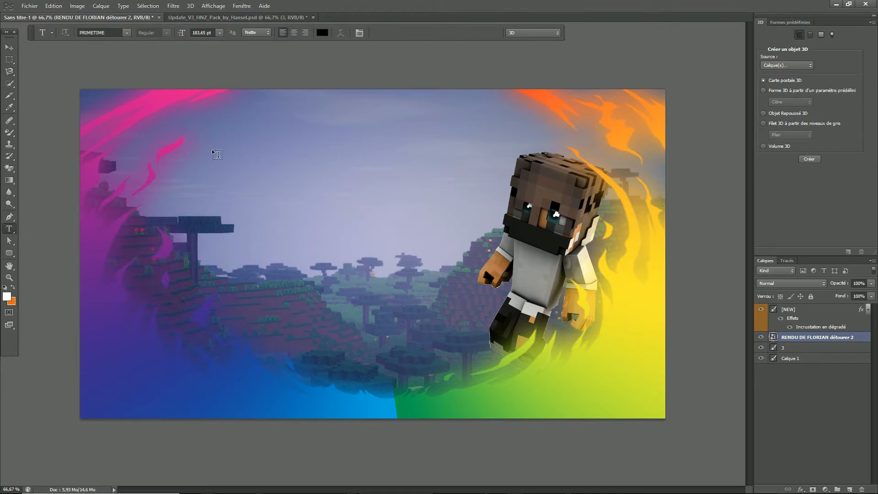
click(213, 150)
text(F)
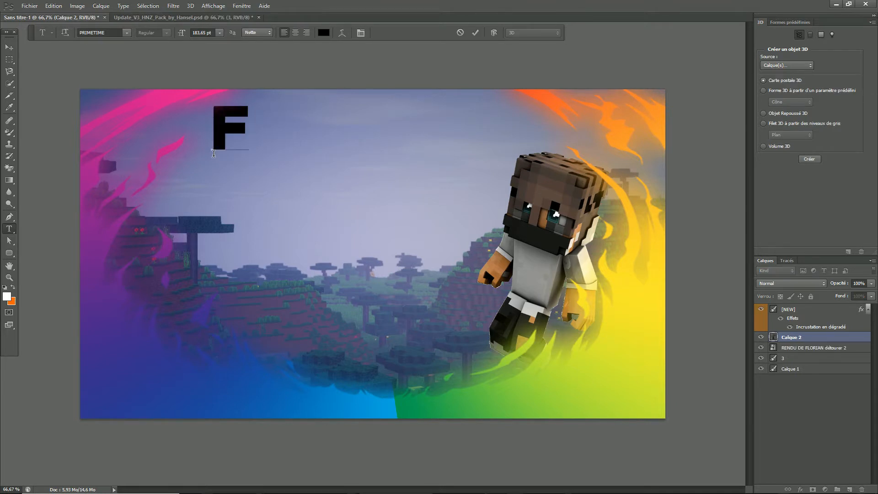
text(AIRE)
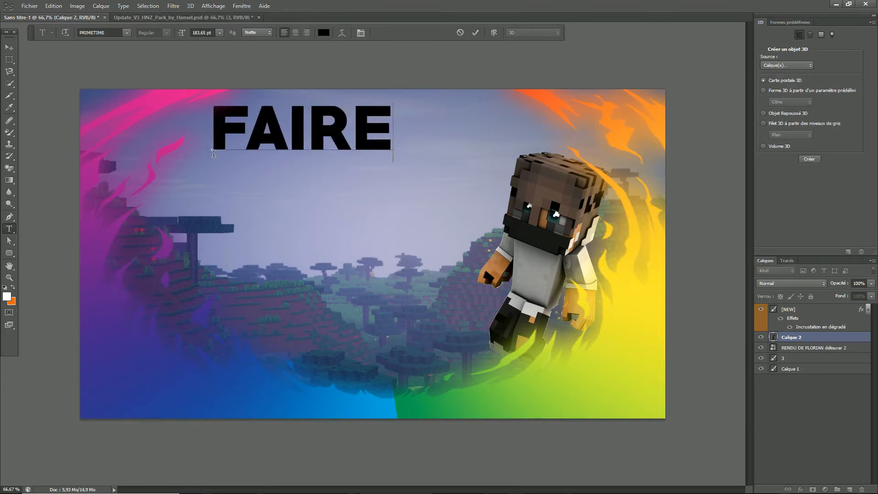
click(475, 34)
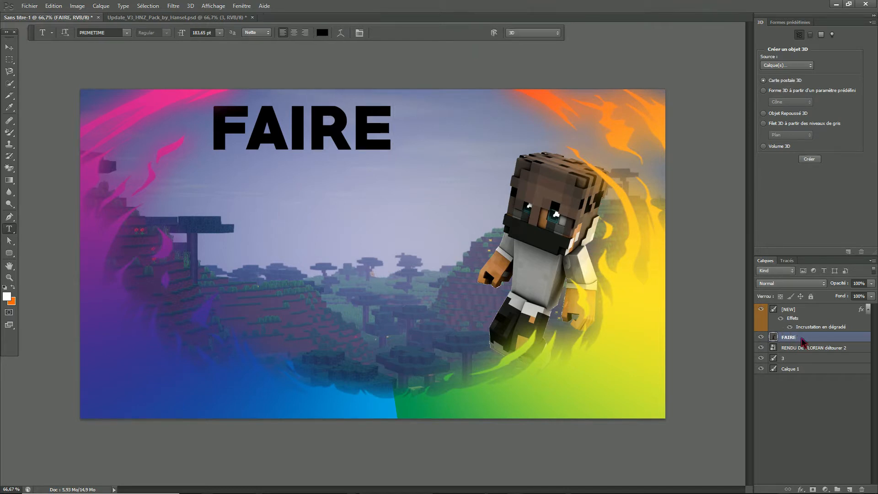
Apply a stroke (Contour) and the rainbow angle gradient overlay with a -83° angle to the FAIRE text layer
right_click(801, 341)
click(810, 8)
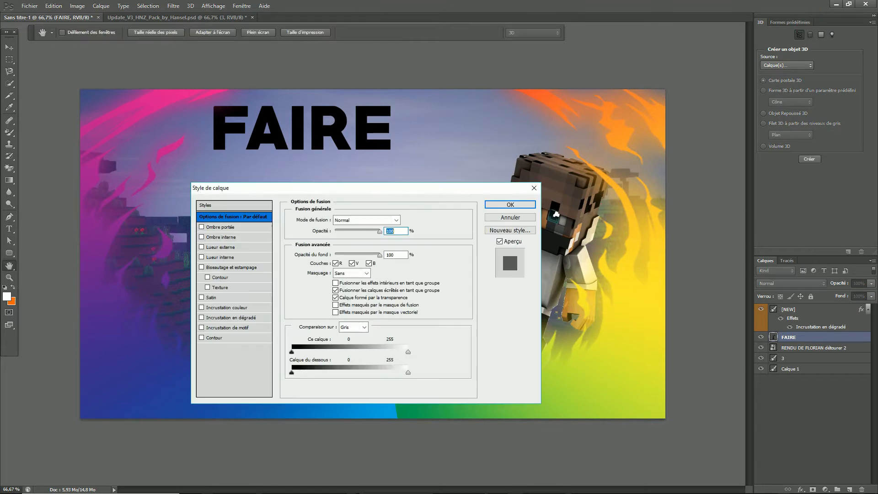
click(202, 338)
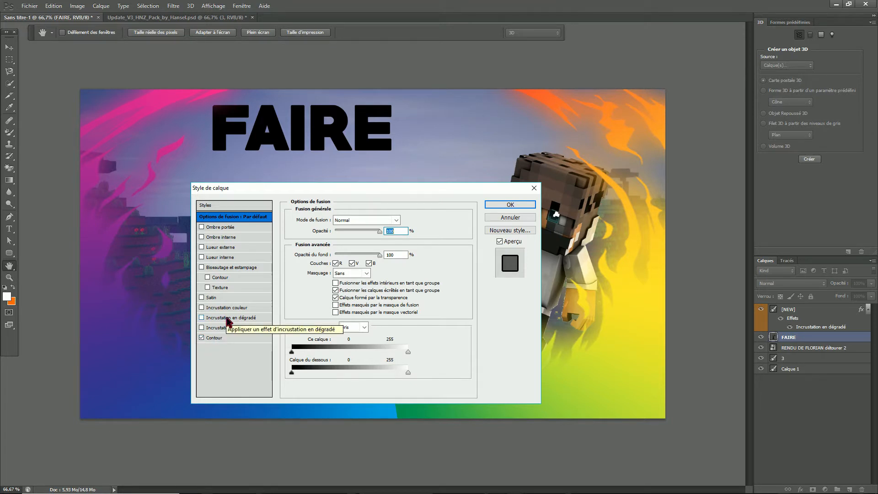
click(227, 318)
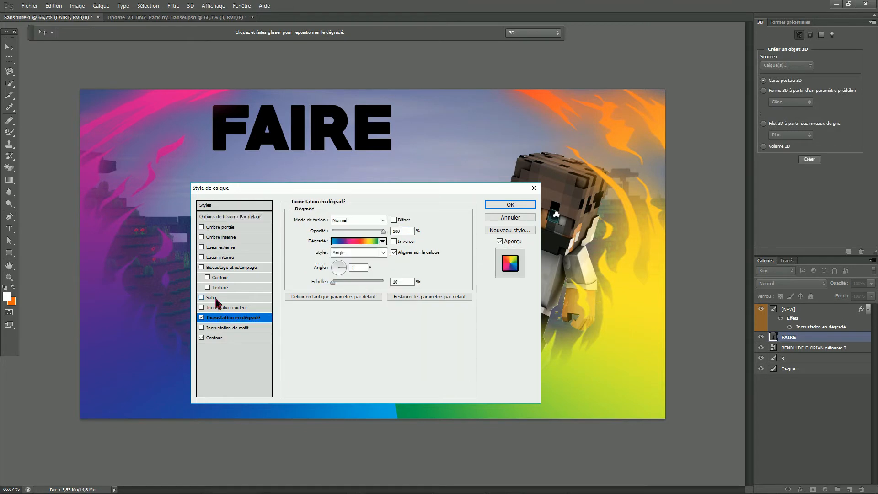
click(365, 269)
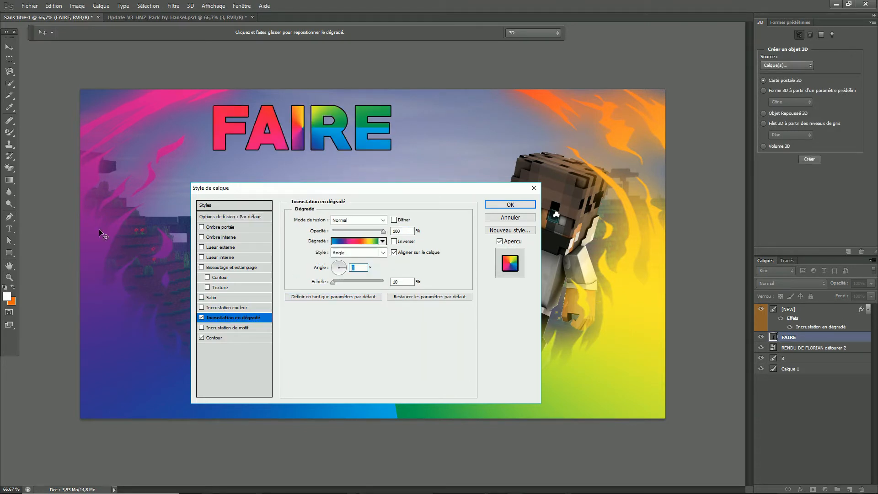
text(-83)
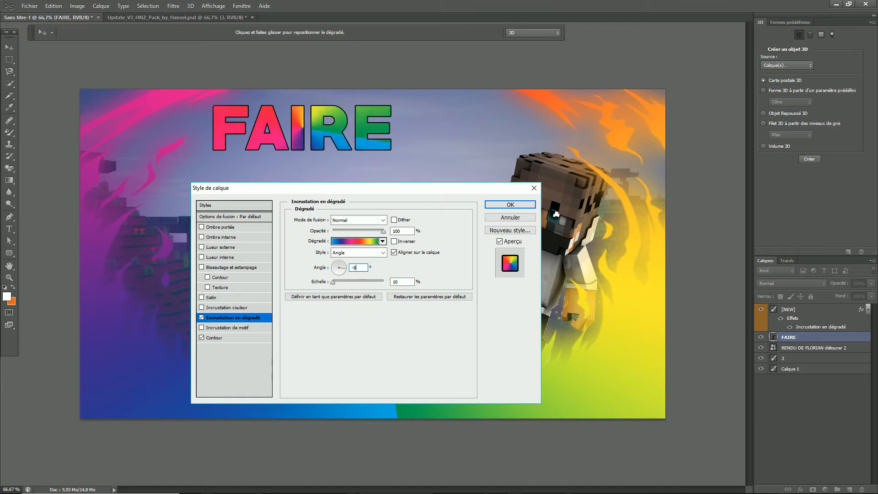
click(504, 204)
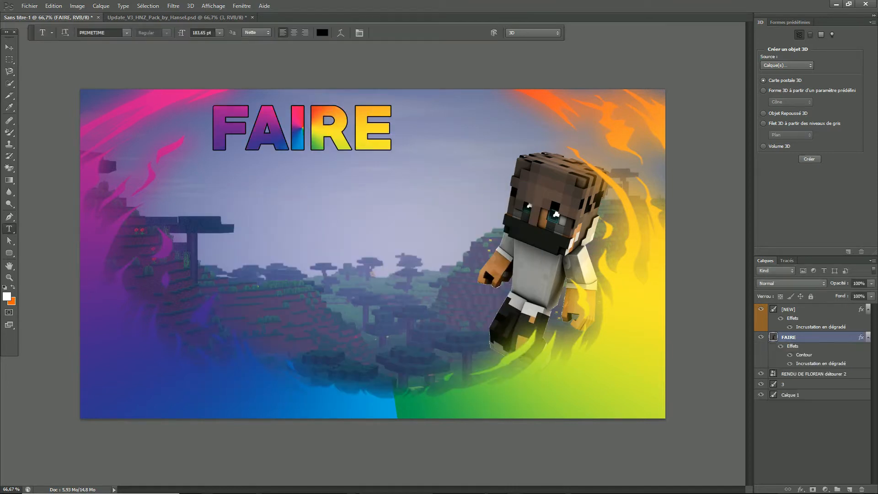
Move the FAIRE text to the upper-left part of the canvas, slightly overlapping the pink flames
click(10, 47)
drag(309, 135, 288, 153)
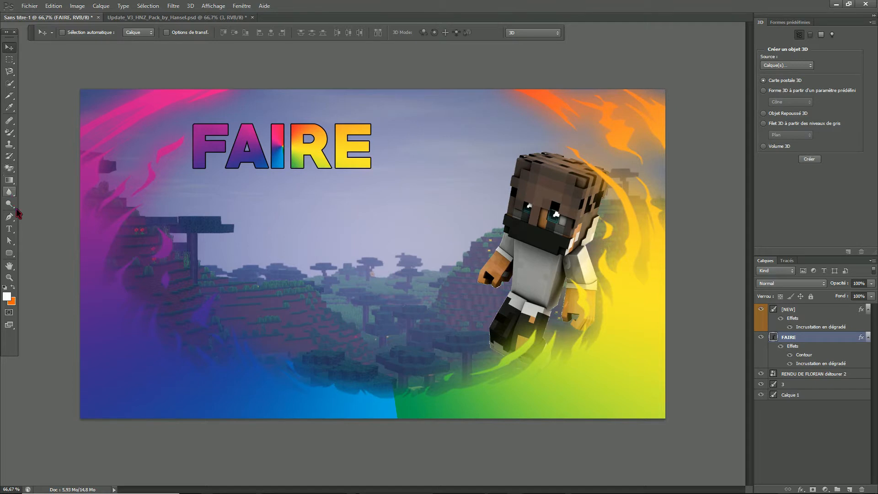
click(9, 228)
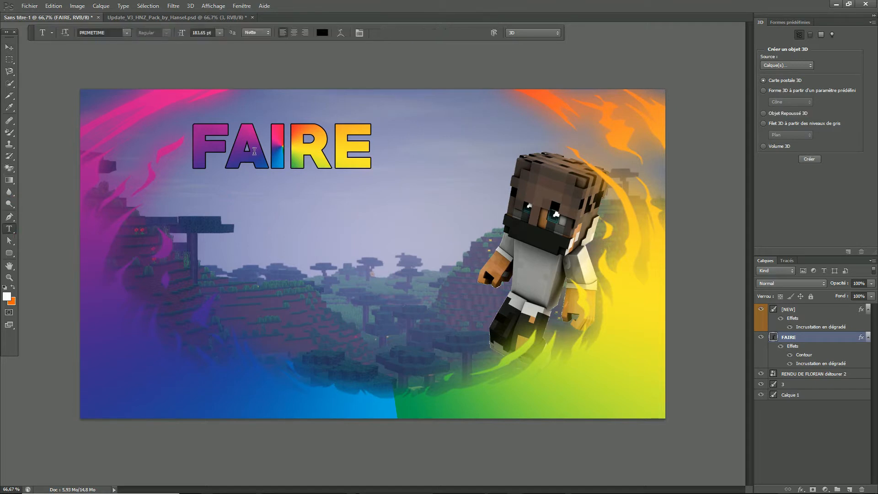
mouse_move(253, 148)
mouse_down()
mouse_move(265, 186)
mouse_move(241, 140)
mouse_move(255, 135)
mouse_up()
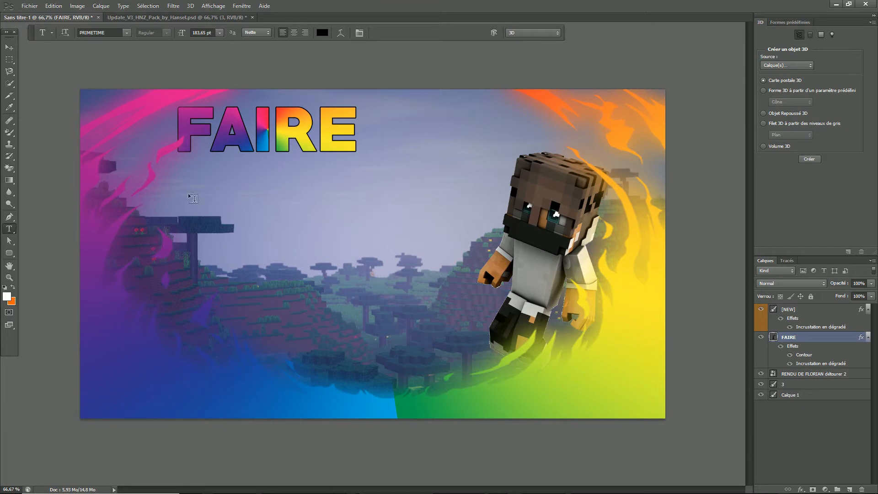
drag(259, 129, 245, 129)
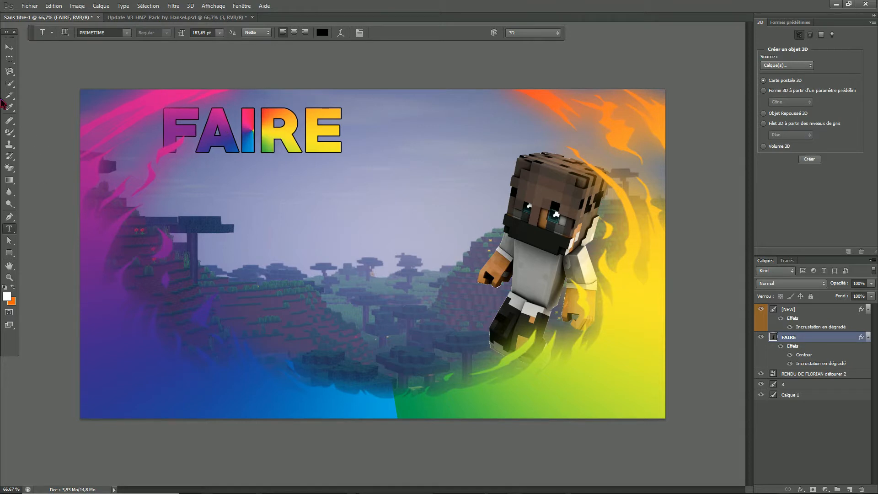
Add the text "UNE" in PRIMETIME at 183,65 pt to the right of FAIRE
click(372, 131)
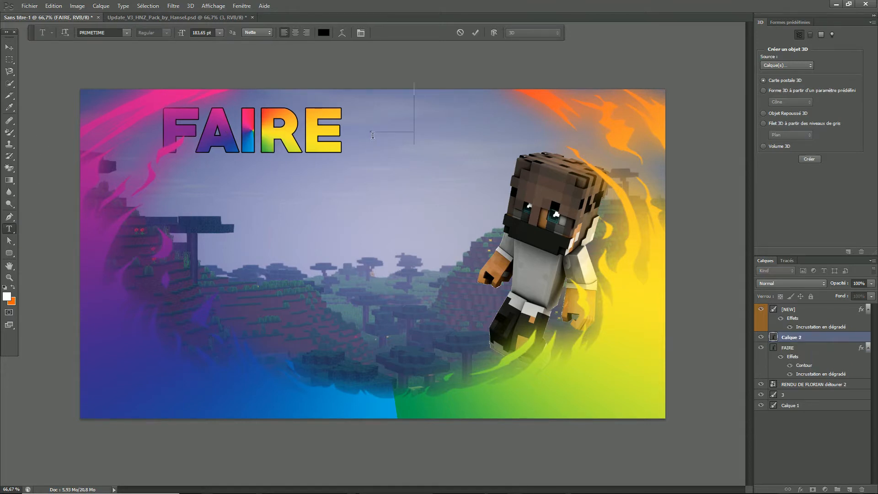
text(EN)
key(BackSpace)
key(BackSpace)
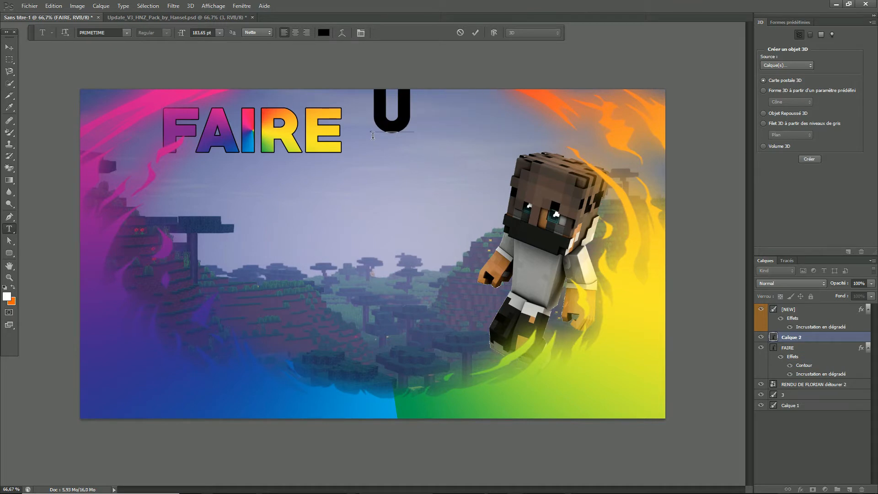
text(NE)
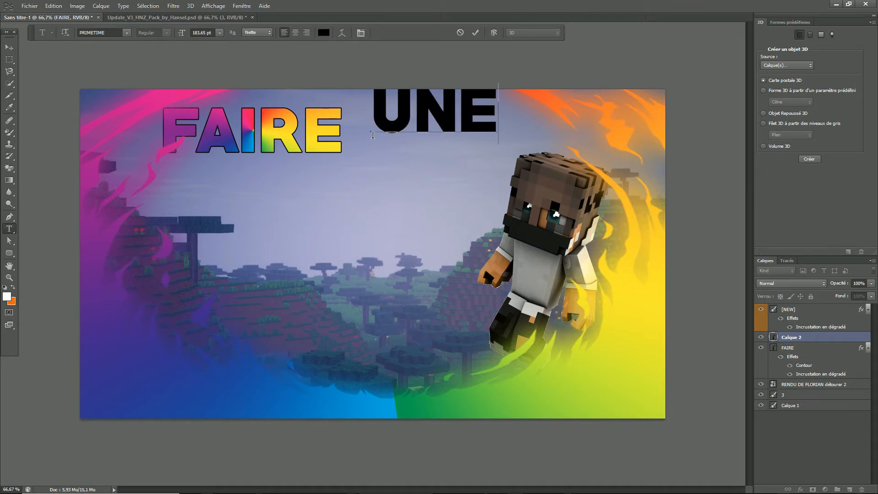
click(474, 32)
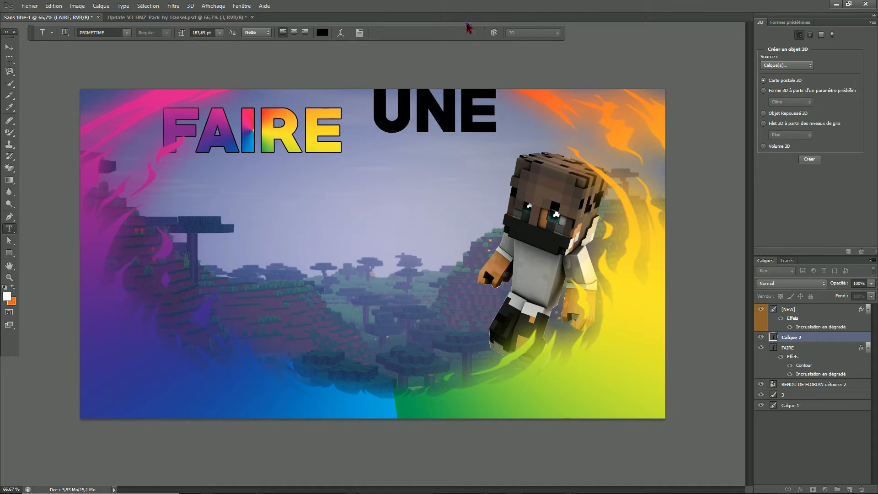
Give the UNE text layer a stroke (Contour) and the rainbow angle gradient overlay at -83°
right_click(812, 338)
click(813, 10)
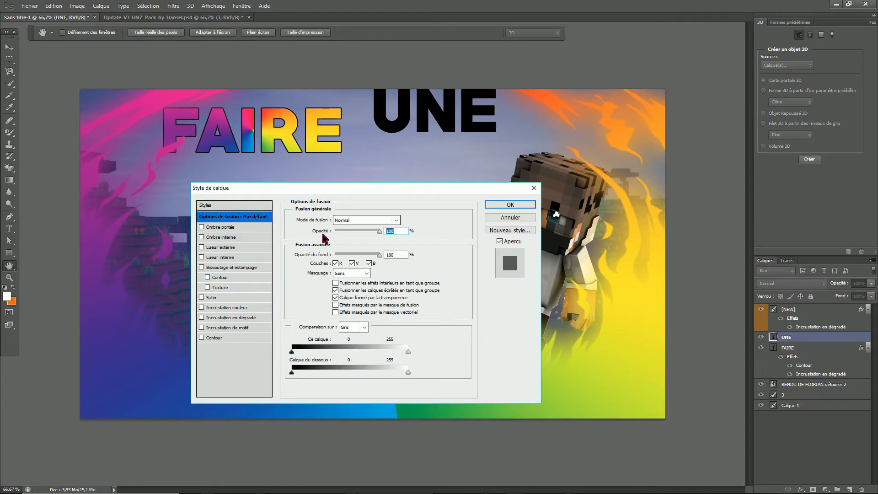
click(202, 338)
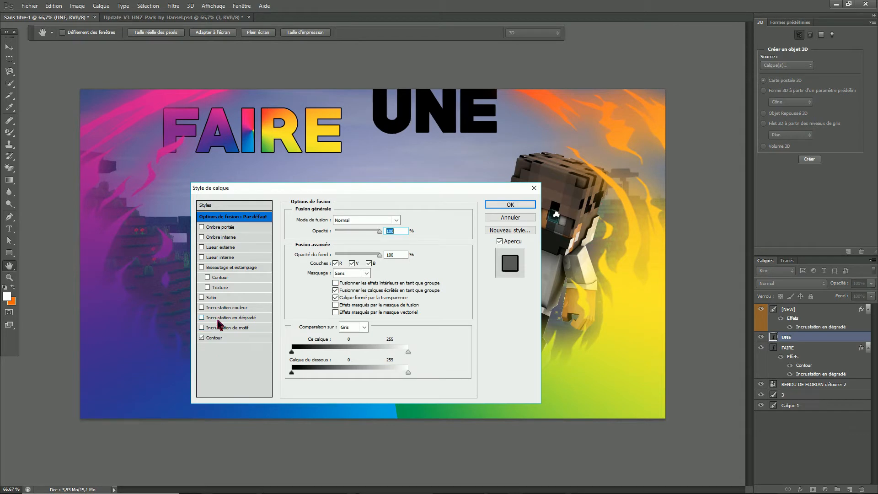
click(222, 318)
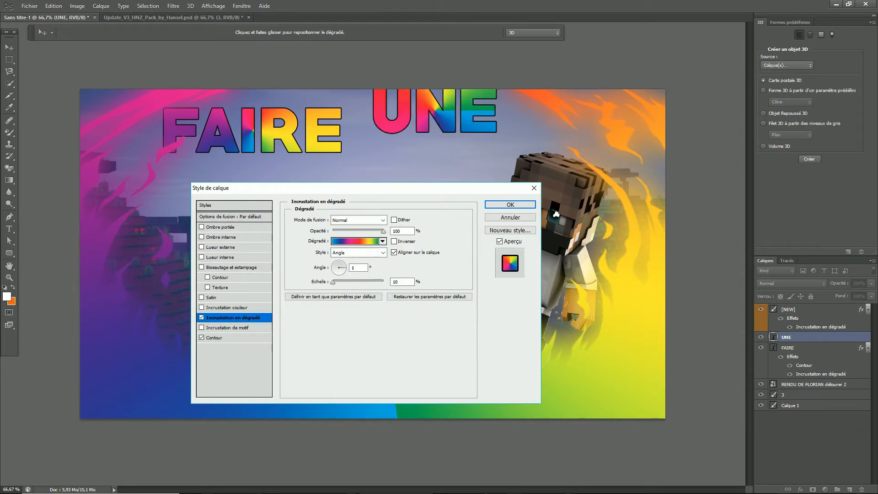
text(-83)
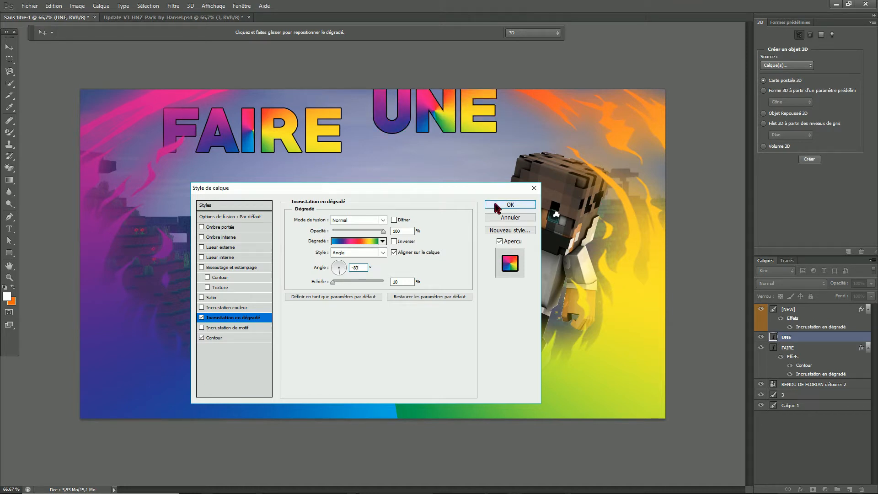
click(510, 205)
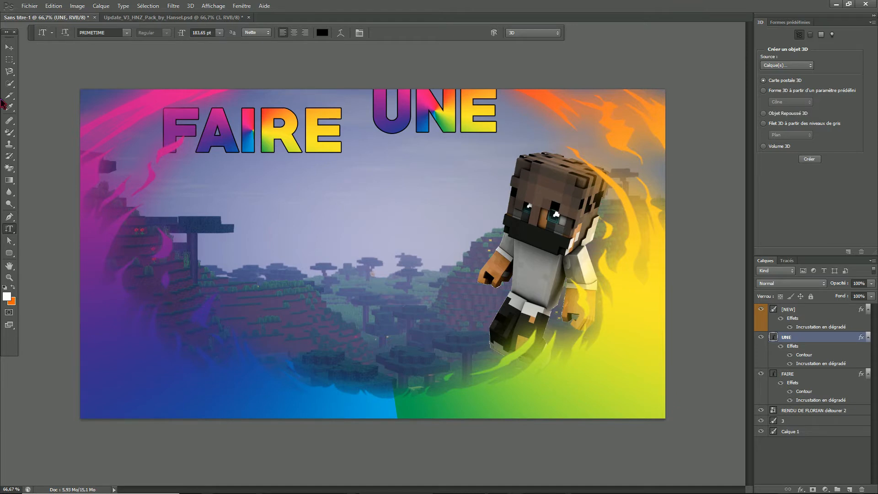
Move the UNE text down and slightly left so it lines up with FAIRE
click(9, 47)
drag(431, 129, 426, 144)
key(t)
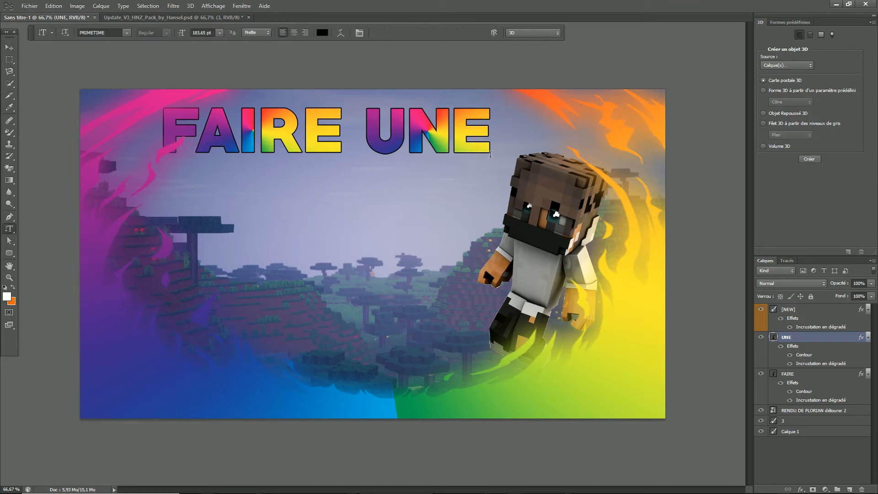
mouse_move(504, 161)
mouse_down()
mouse_move(493, 156)
mouse_move(493, 166)
mouse_up()
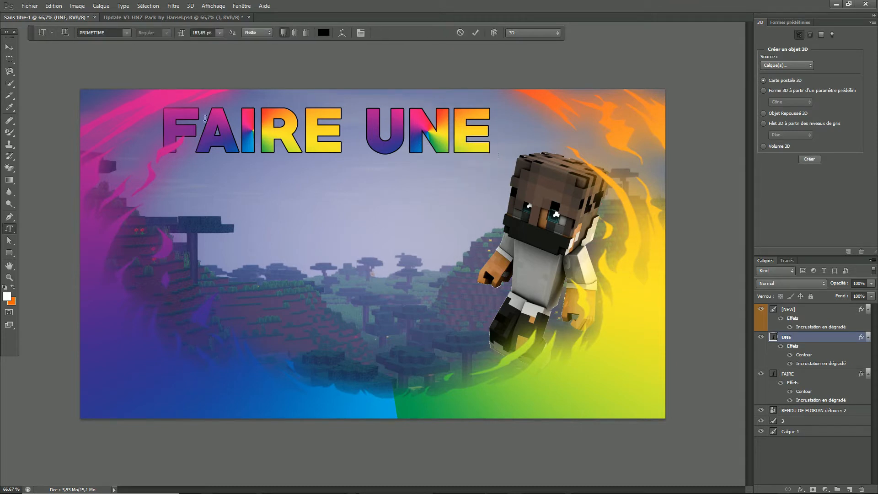
click(10, 49)
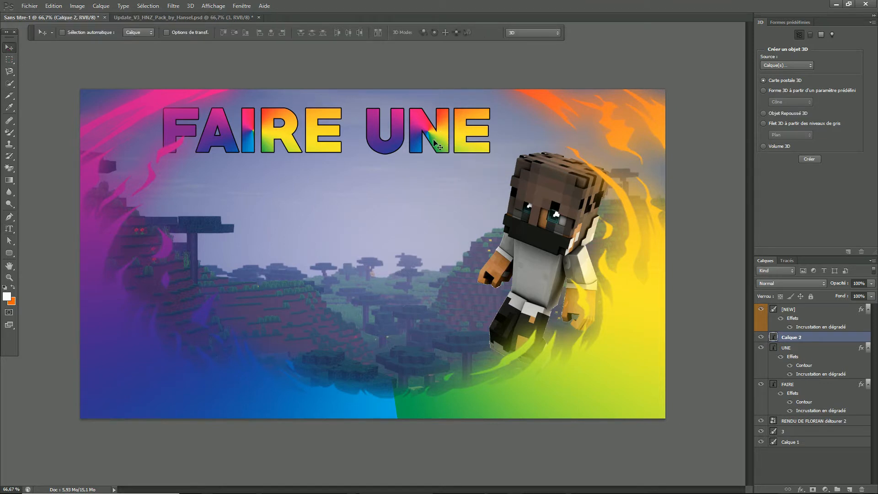
right_click(796, 344)
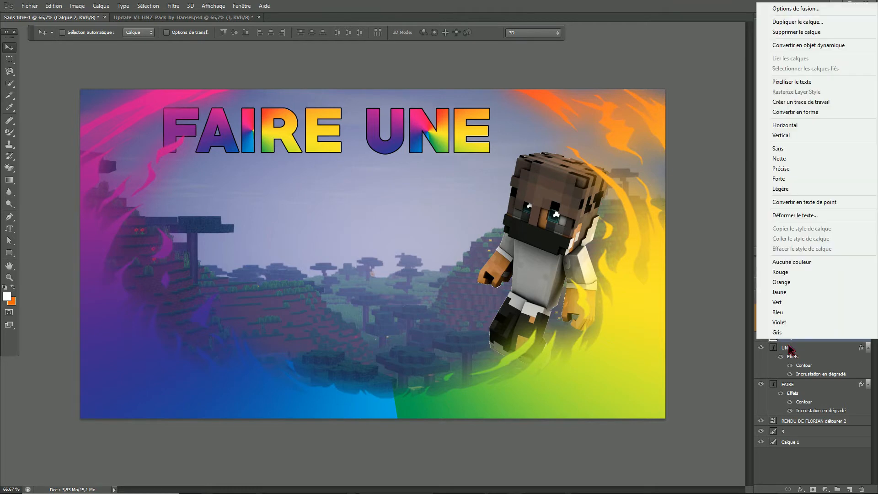
click(799, 32)
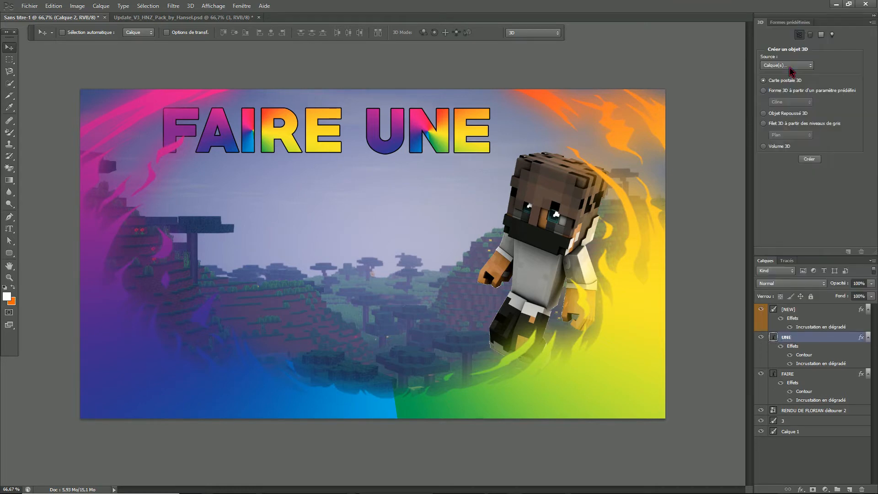
Nudge the UNE text slightly left, closer to FAIRE
drag(437, 131, 435, 132)
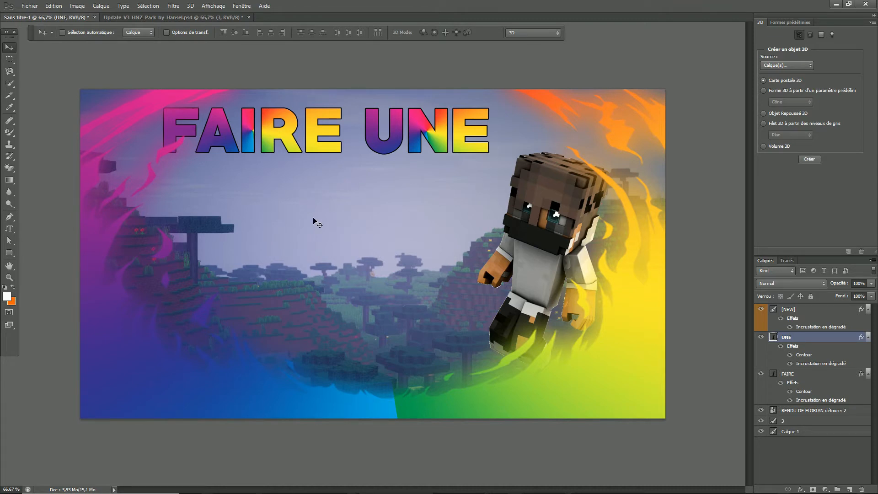
click(9, 228)
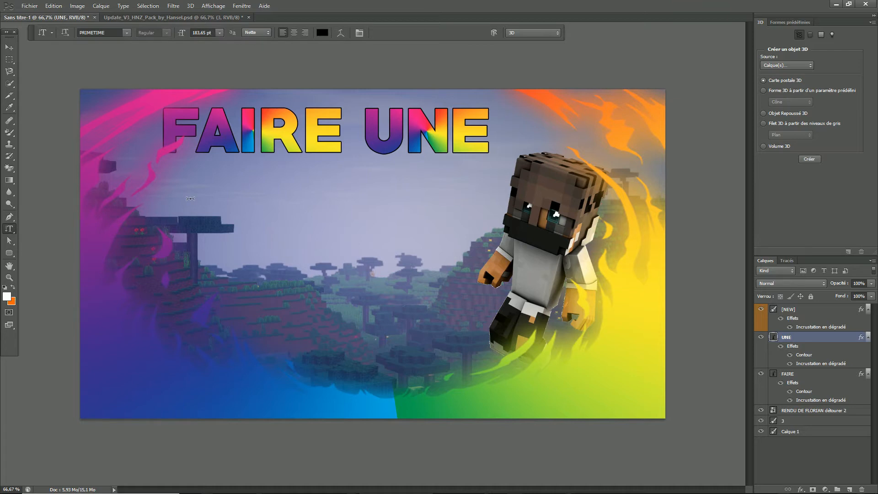
key(shift+t)
click(200, 189)
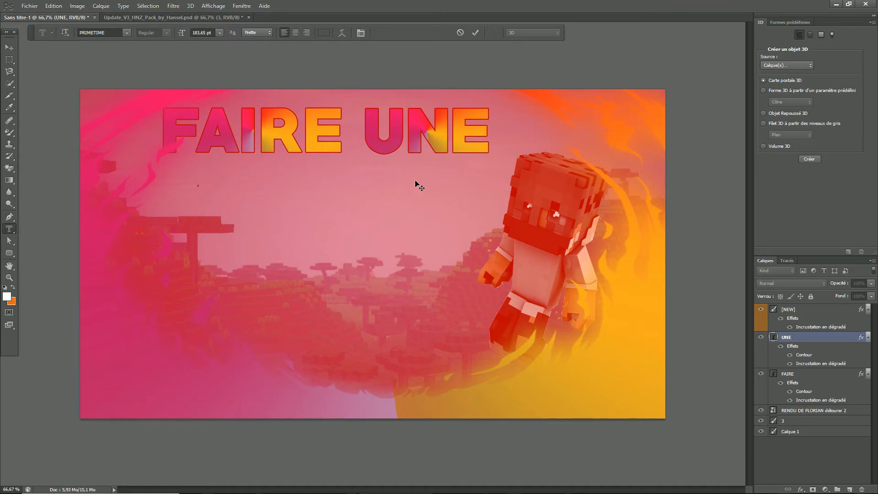
text(M)
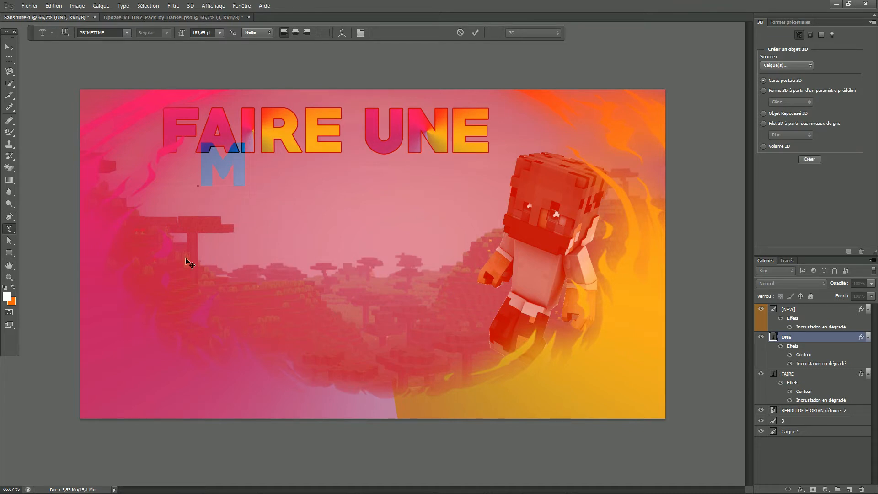
click(9, 228)
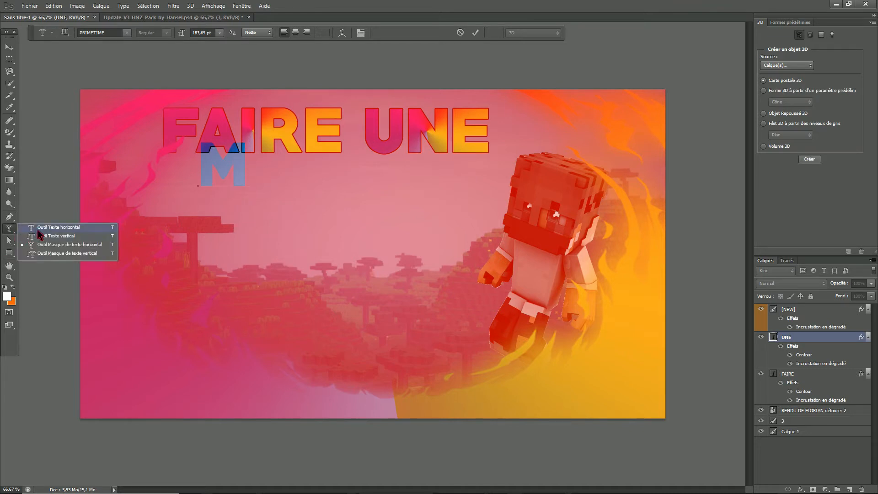
Add the horizontal text "MINIATURE" in PRIMETIME at 183,65 pt and place it centred directly below FAIRE UNE
click(38, 228)
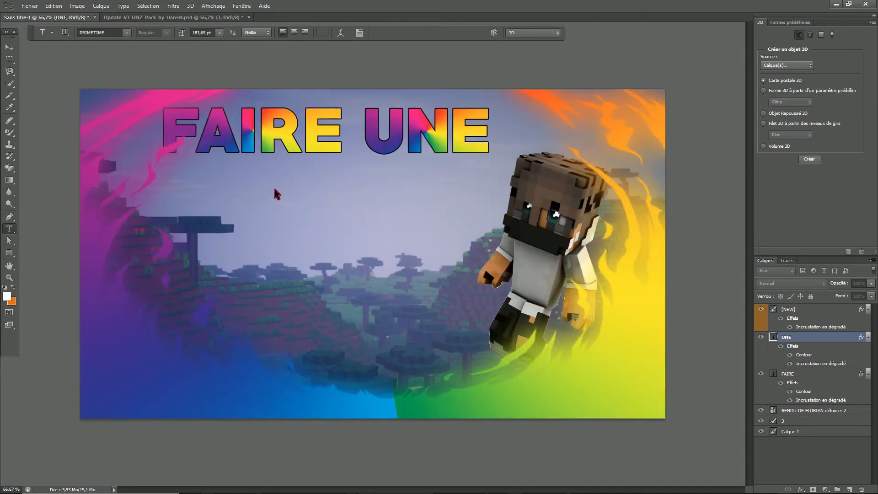
click(273, 191)
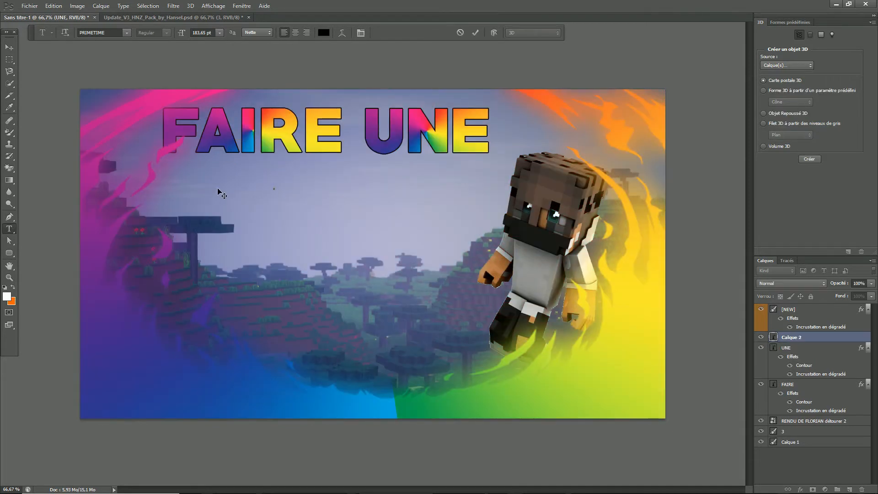
text(MI)
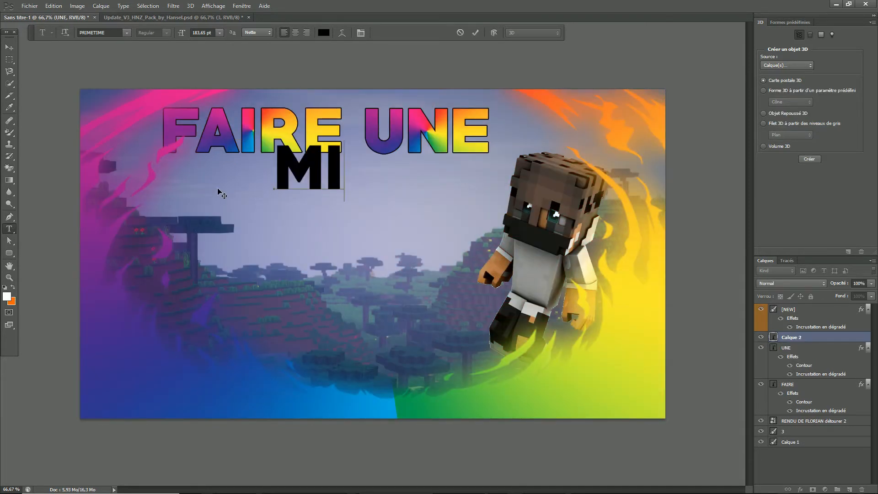
text(NIATURE)
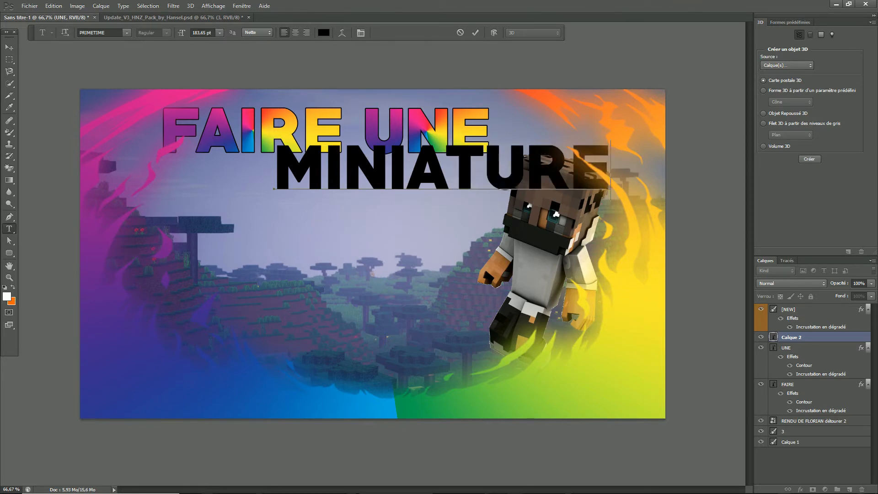
click(475, 32)
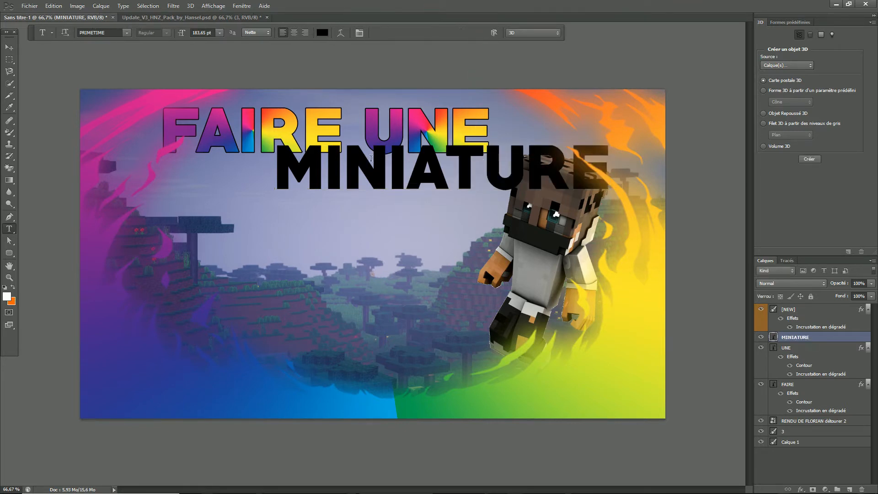
drag(416, 177, 302, 193)
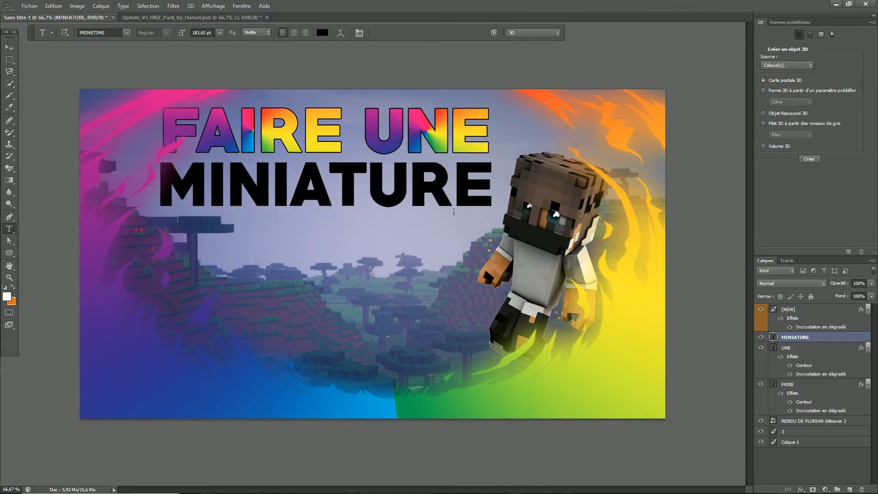
Give the MINIATURE text layer a stroke (Contour) and the rainbow angle gradient overlay at -83°
right_click(804, 339)
click(670, 183)
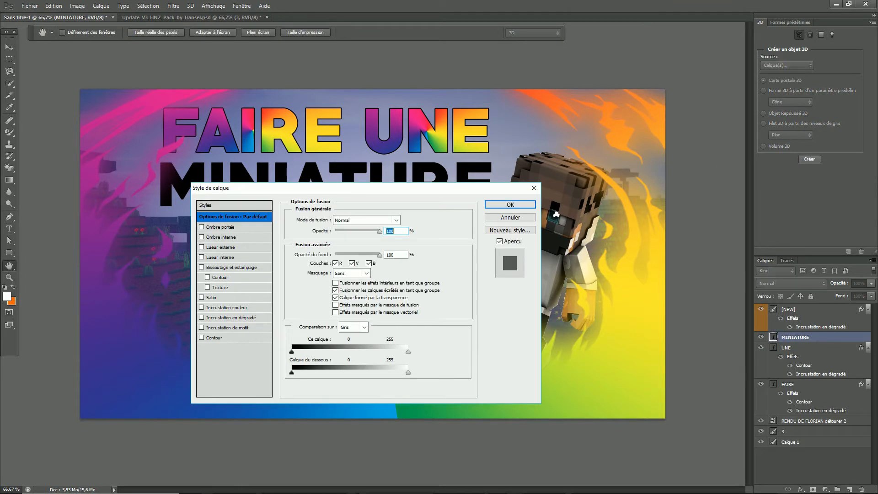
click(202, 337)
click(232, 317)
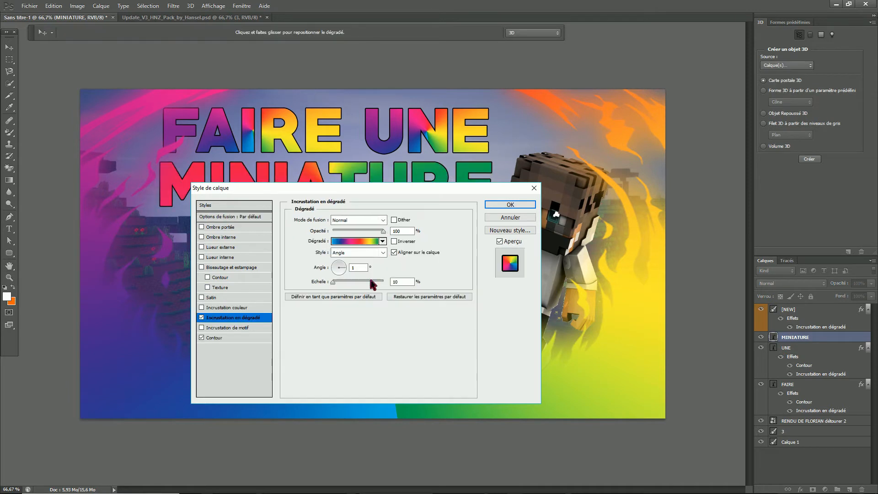
click(351, 268)
text(-)
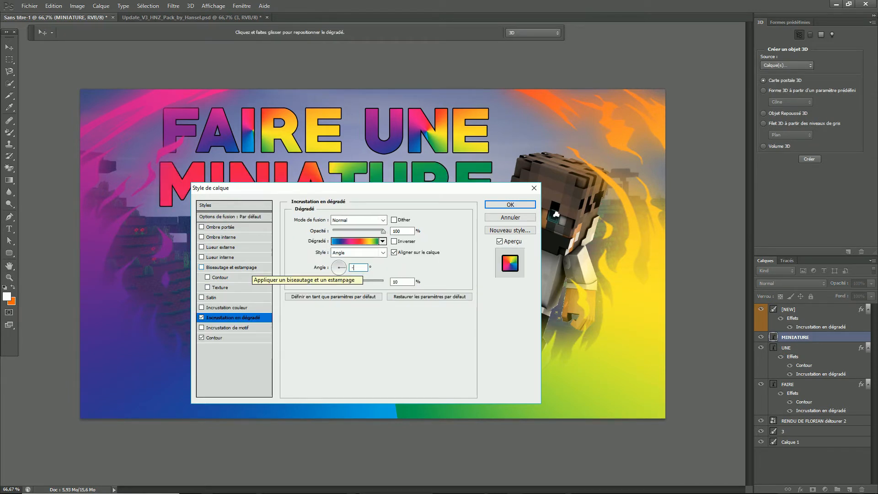
text(83)
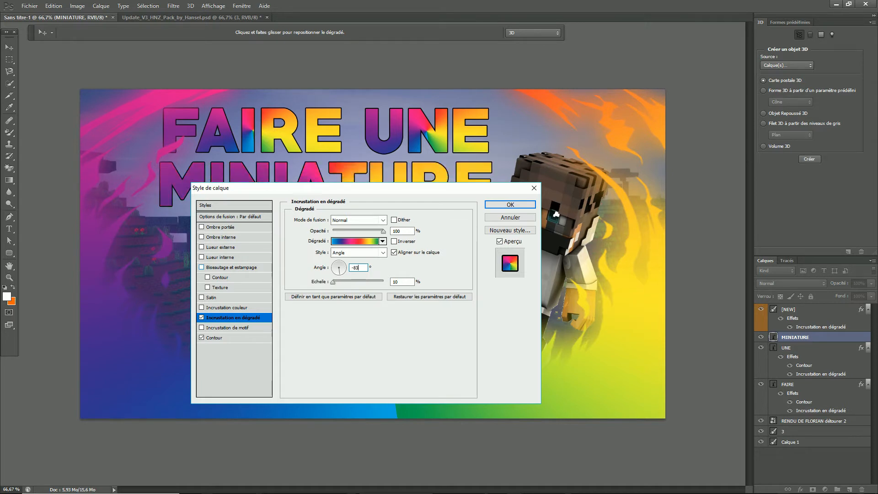
click(504, 204)
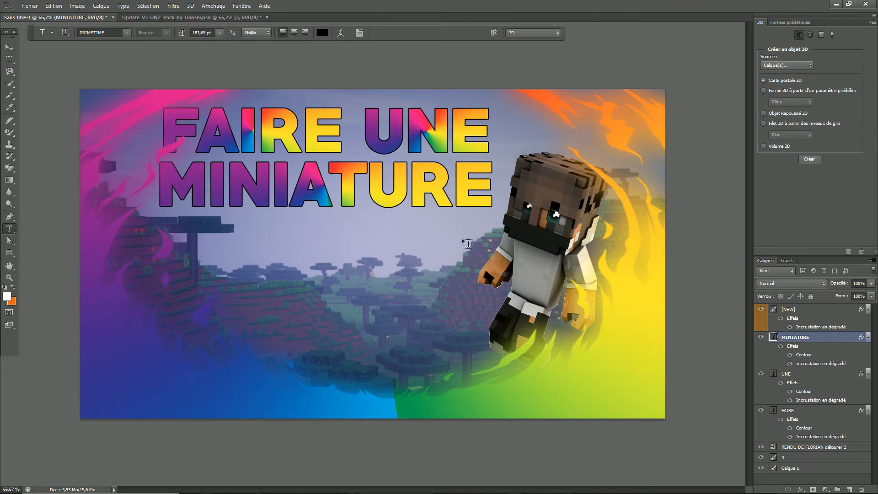
Try the words "STYLER" and "STYLE" as a third title line below MINIATURE
click(264, 233)
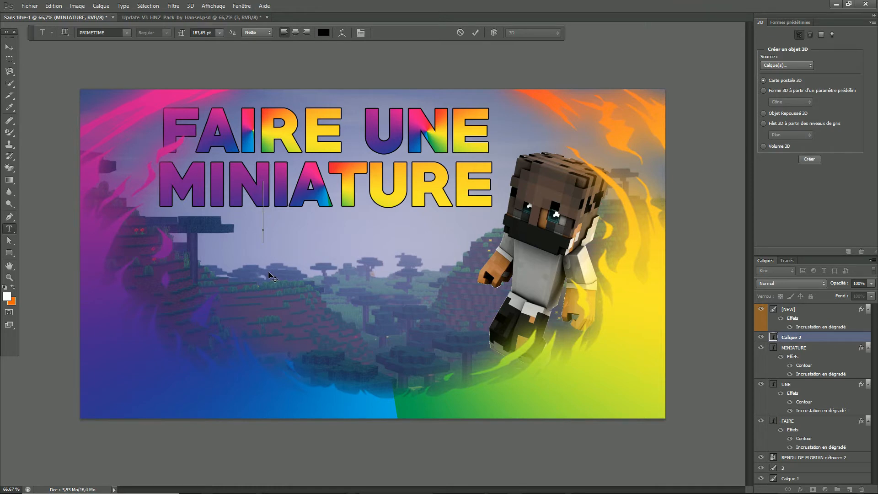
text(STY)
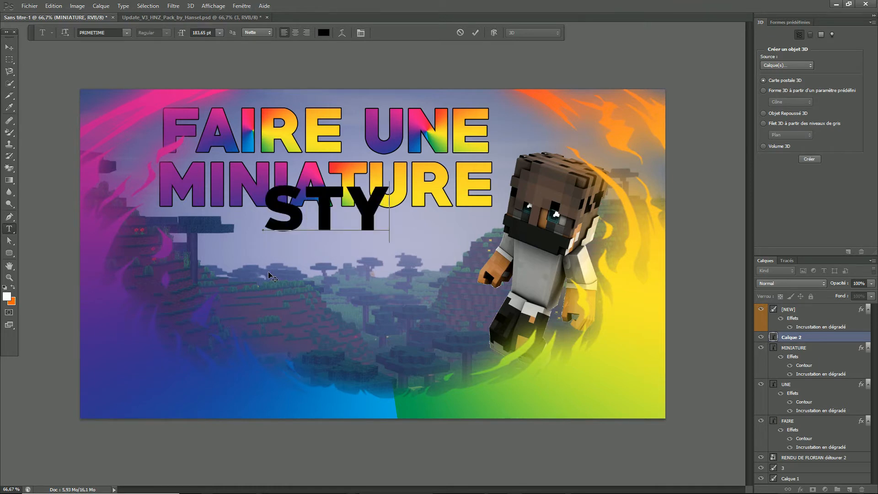
text(L)
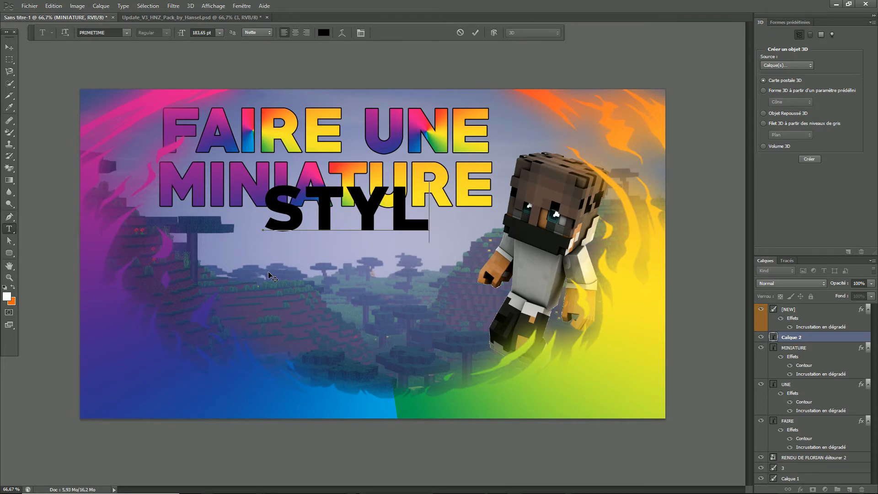
text(É)
key(BackSpace)
text(ER)
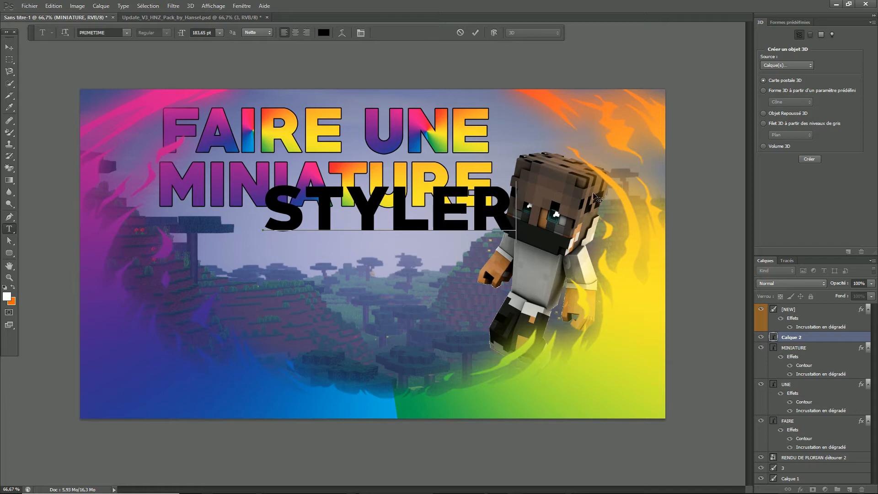
key(BackSpace)
key(BackSpace)
key(BackSpace)
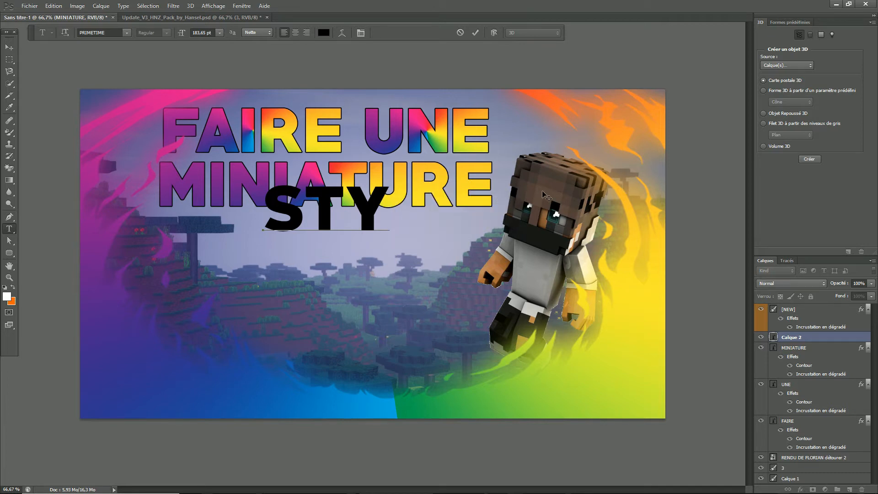
text(LE)
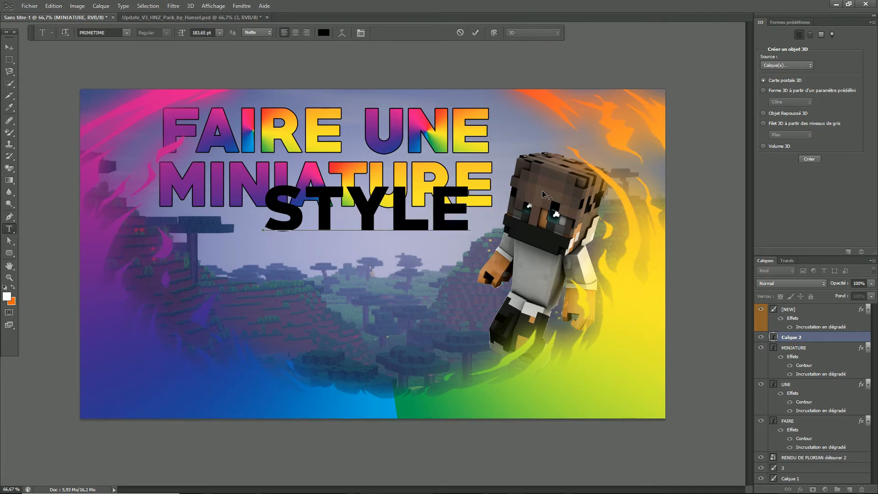
key(BackSpace)
key(BackSpace)
key(BackSpace)
key(BackSpace)
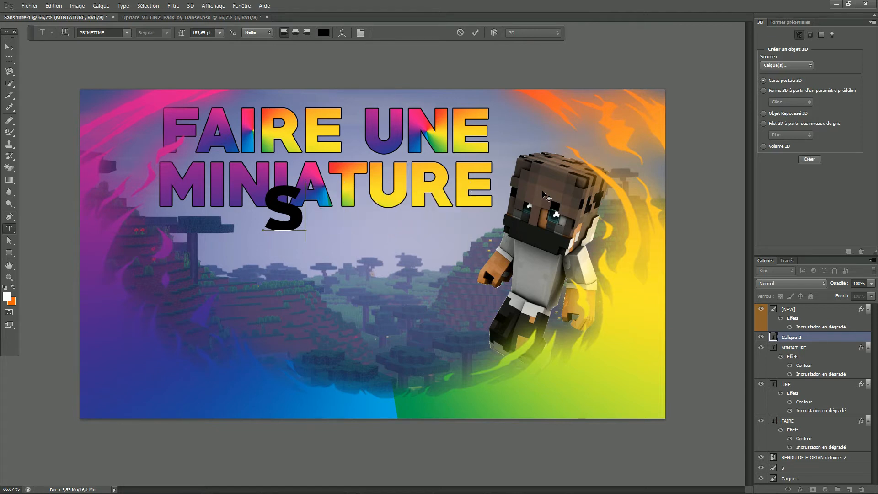
key(BackSpace)
Enter "MAGNIFIQUE" as the third title line and move the text directly beneath MINIATURE
text(MA)
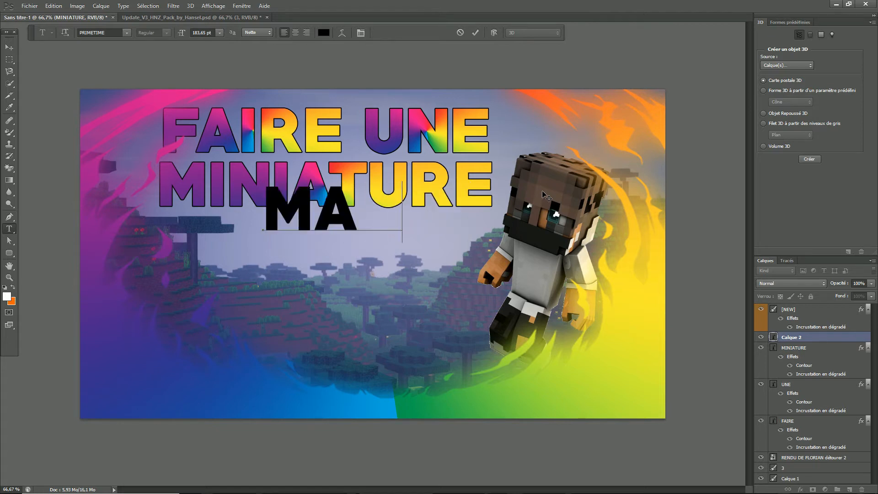
text(GNIFI)
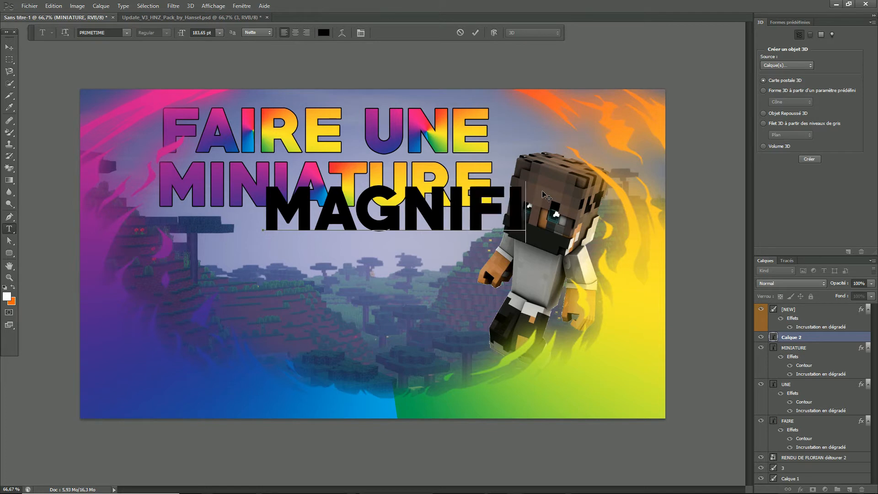
text(QUE)
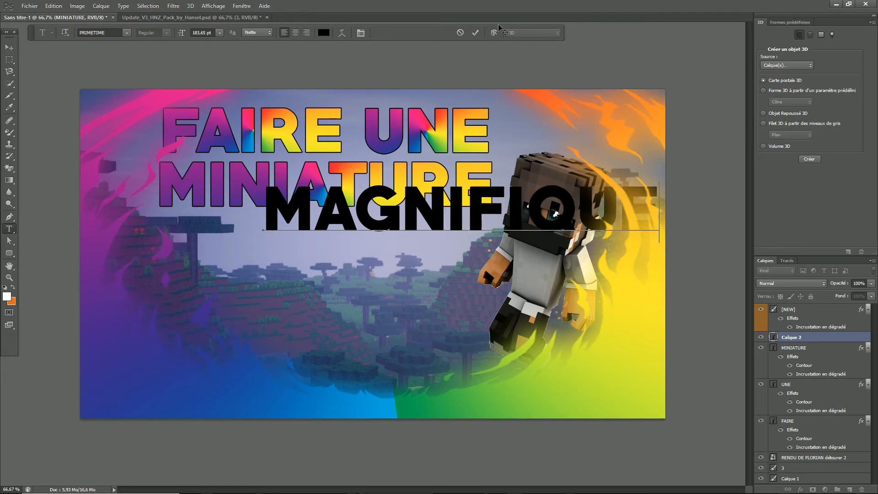
click(475, 32)
drag(530, 210, 399, 229)
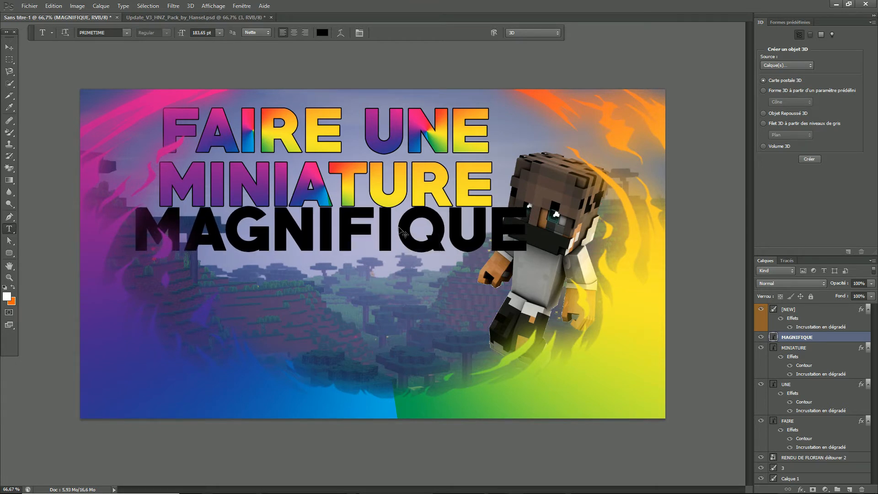
Scale the MAGNIFIQUE text down to 150,75 pt and align it under MINIATURE so both lines span the same width
click(437, 228)
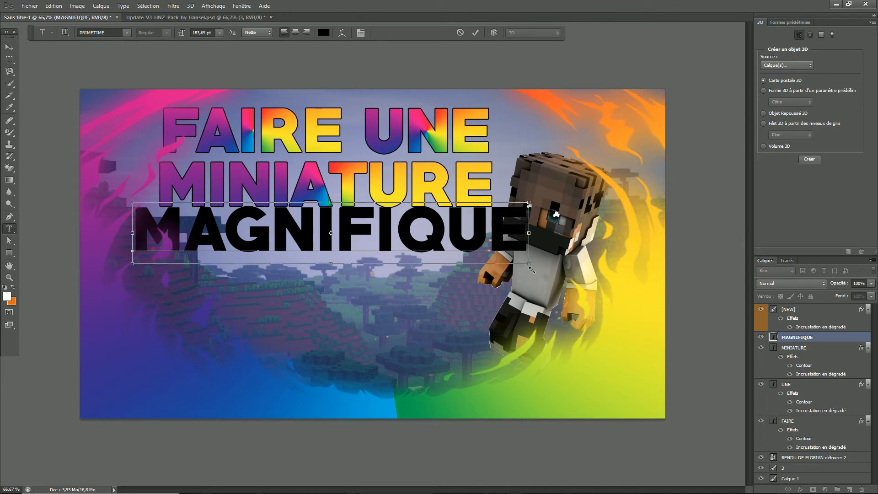
drag(531, 270, 467, 247)
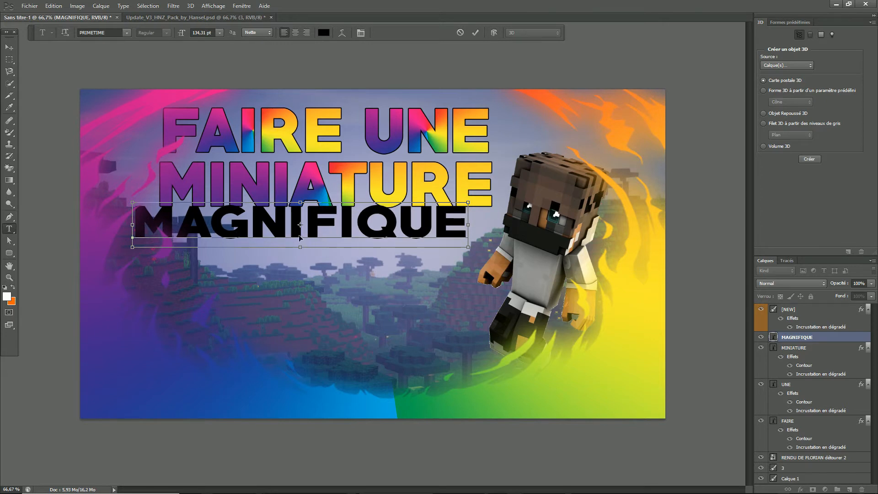
drag(320, 233, 346, 238)
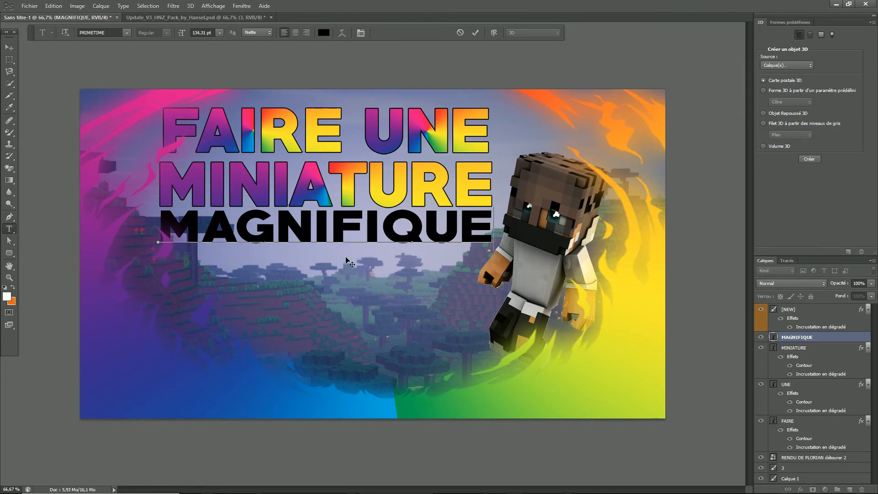
key(ctrl)
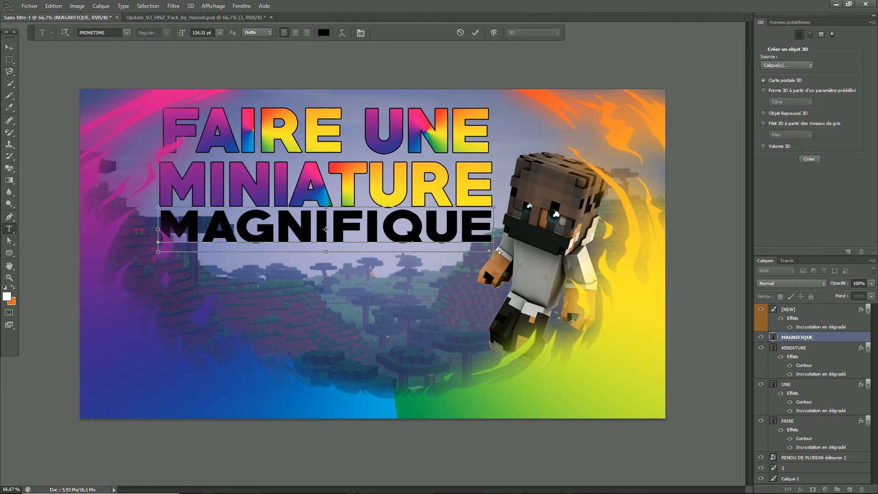
drag(495, 254, 497, 259)
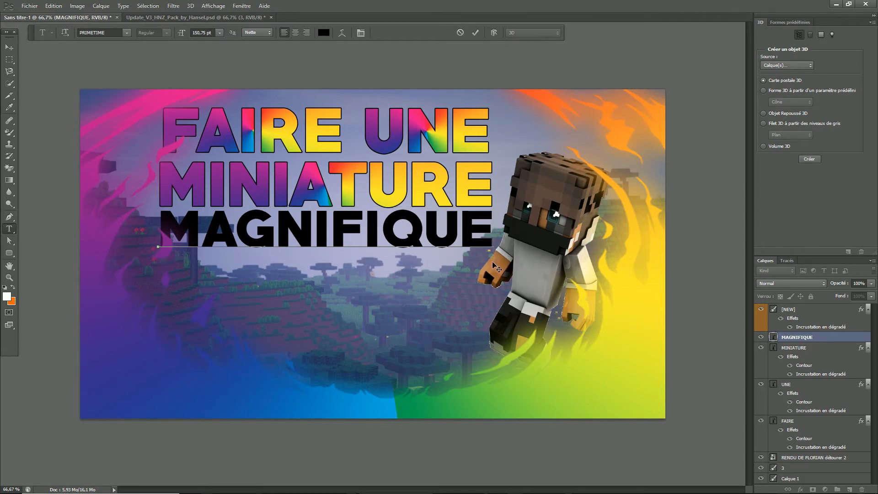
click(800, 340)
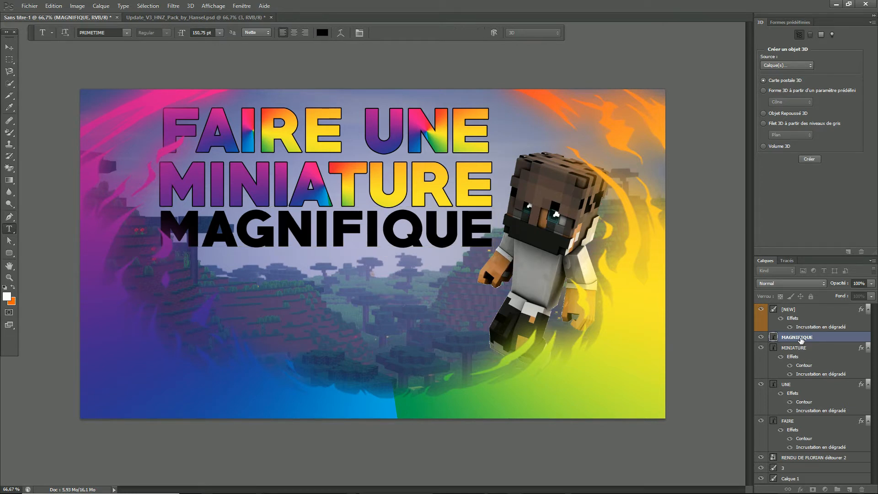
Apply a stroke (Contour) and the rainbow angle gradient overlay at -83° to the MAGNIFIQUE text layer
right_click(805, 338)
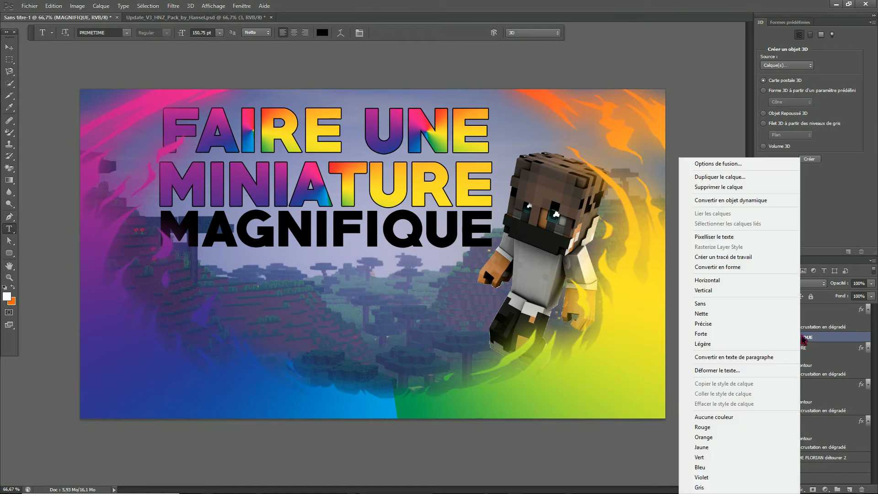
click(665, 165)
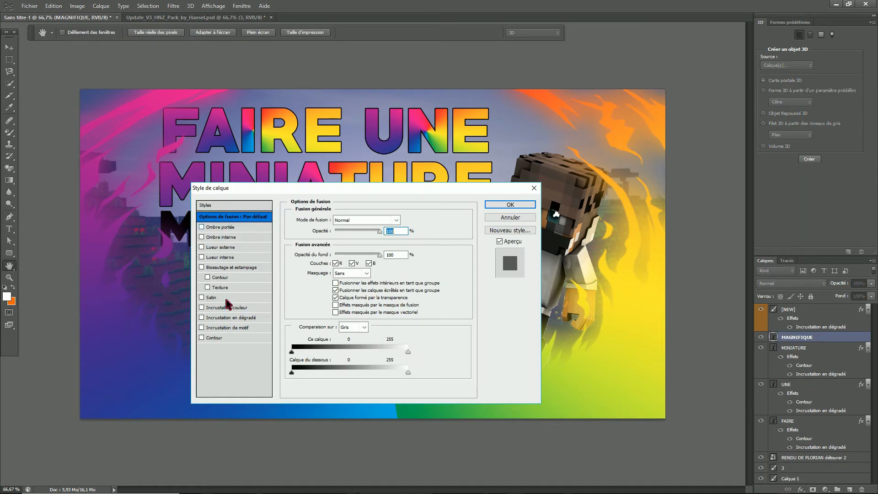
click(201, 337)
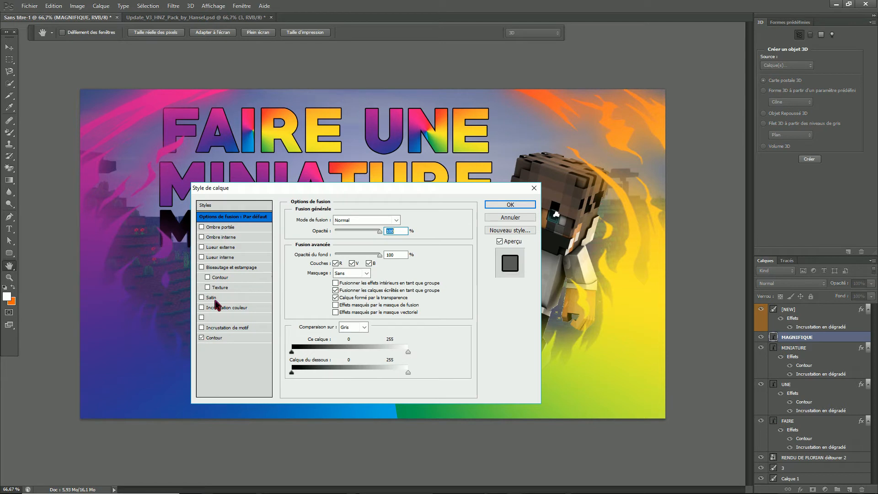
click(233, 317)
click(360, 268)
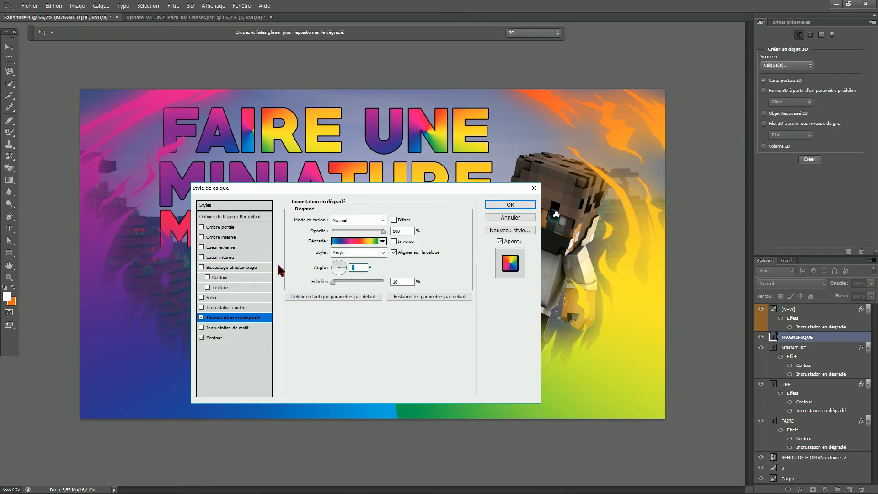
text(-83)
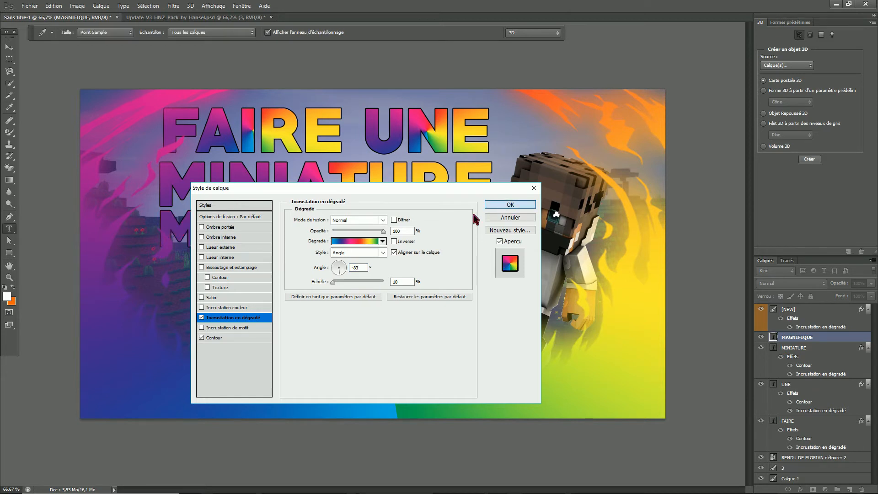
key(Return)
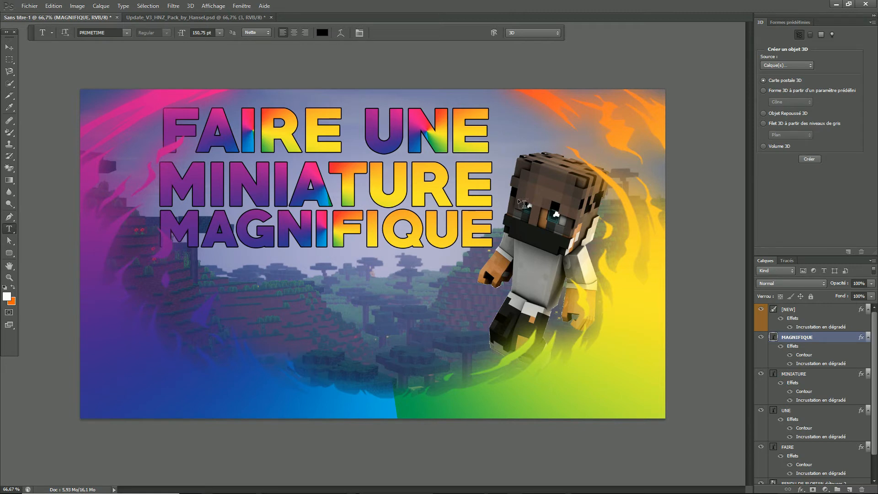
Place the shocked-face emoji image from the Desktop into the thumbnail document
click(30, 6)
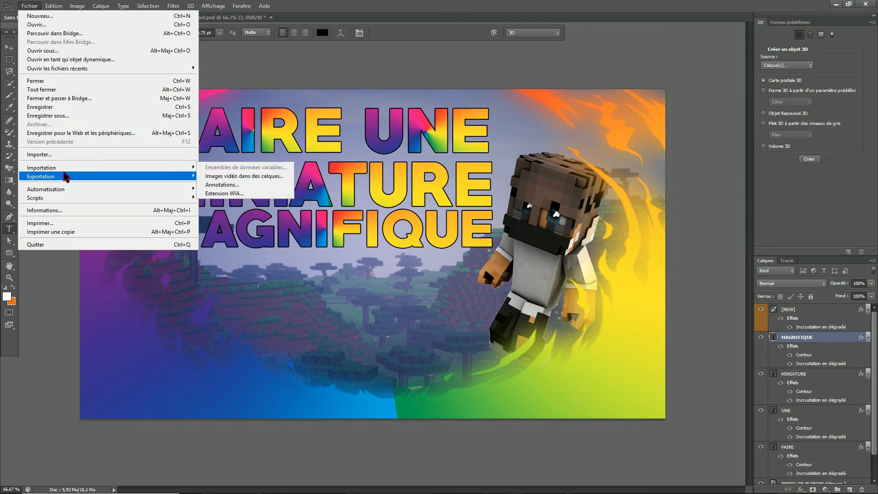
click(99, 155)
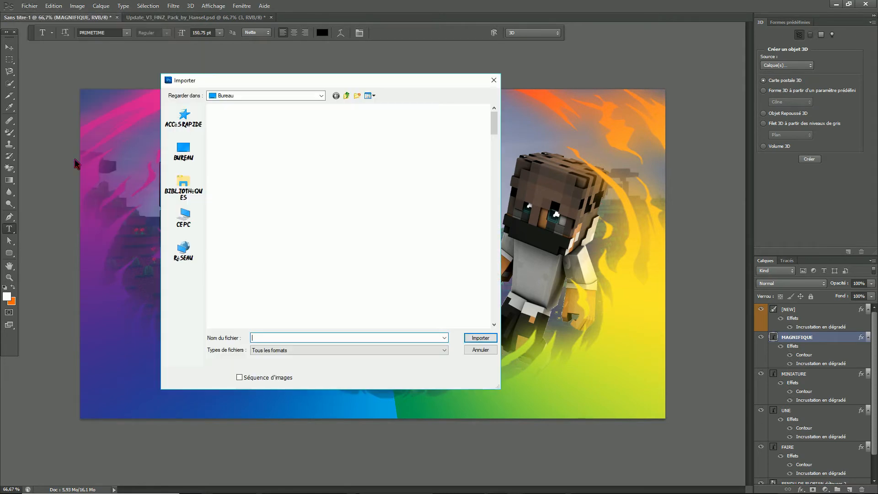
scroll(263, 200, down, 8)
scroll(263, 201, up, 3)
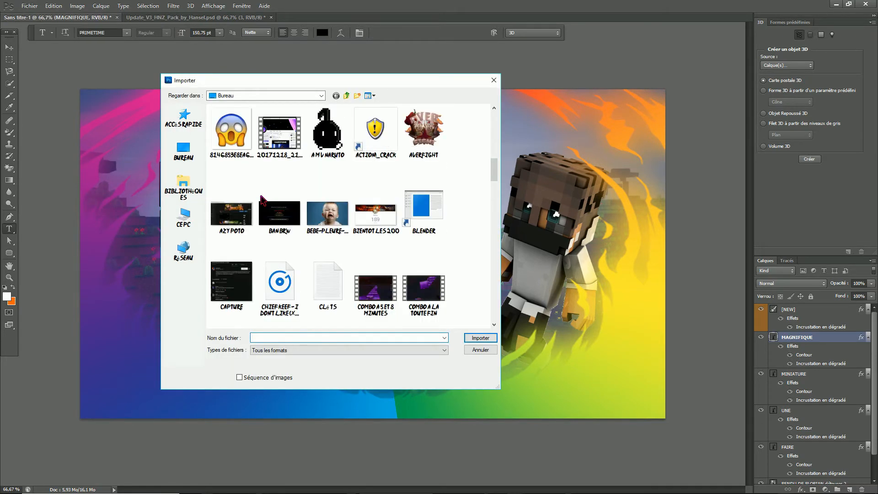
click(228, 141)
click(479, 338)
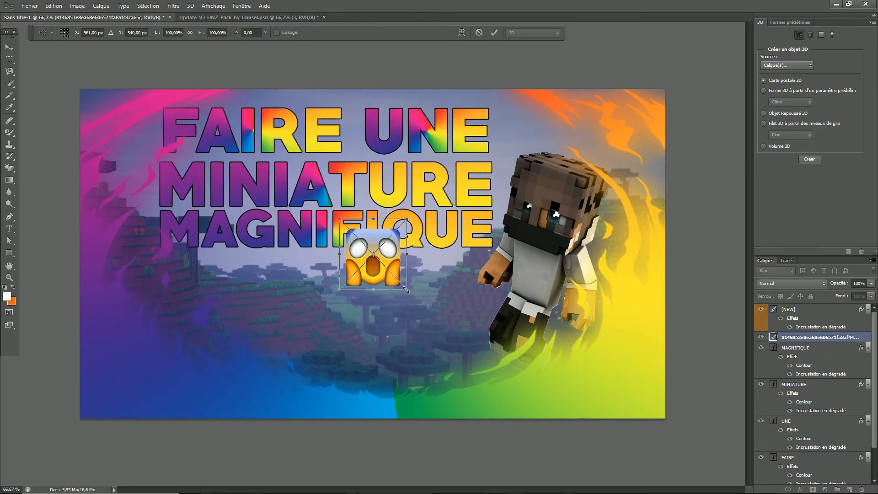
Move the emoji below the title beside the character's legs and rotate it slightly clockwise
drag(404, 292, 396, 351)
drag(403, 309, 419, 350)
key(t)
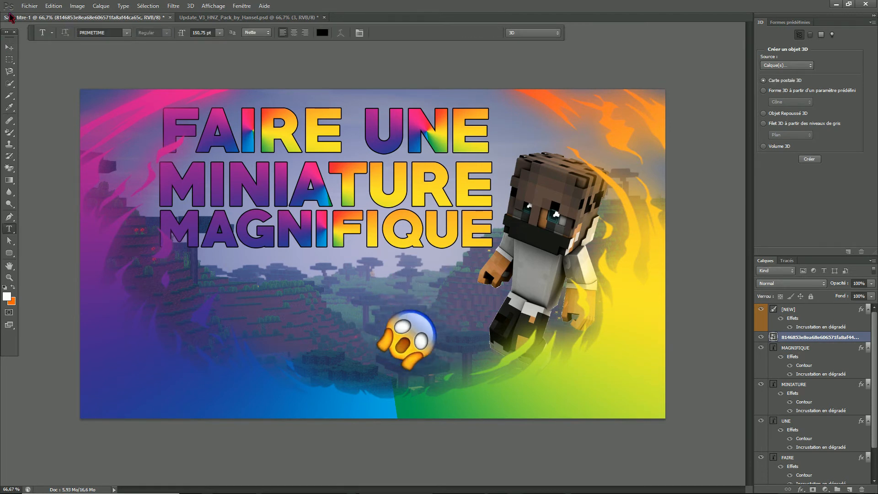
Place the red arrow image "fleche de titre putaclick pour minia" from the Desktop into the thumbnail
click(29, 6)
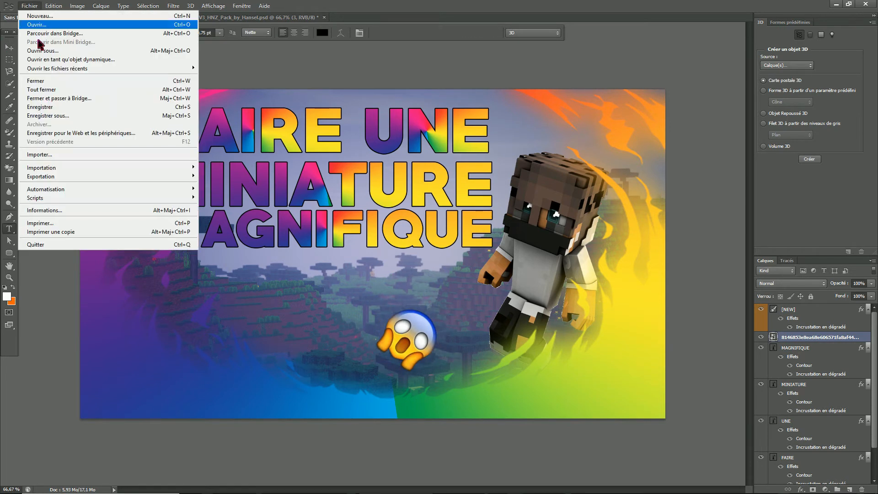
click(73, 154)
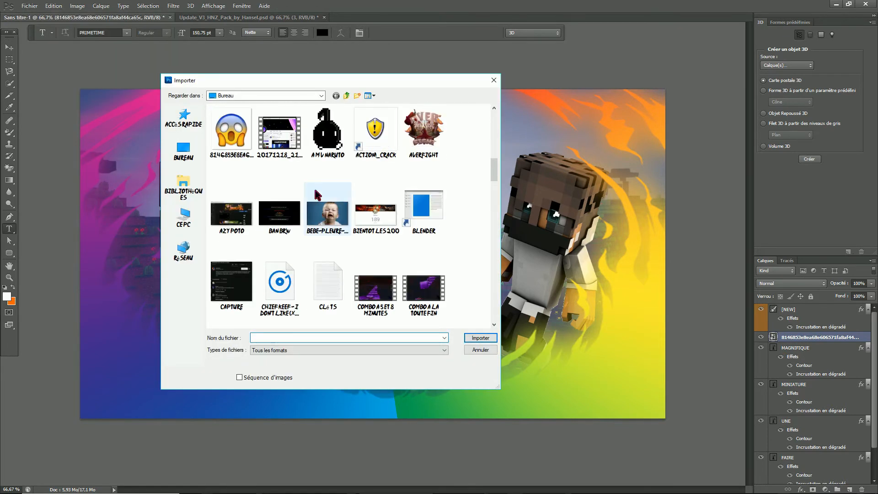
scroll(317, 195, down, 3)
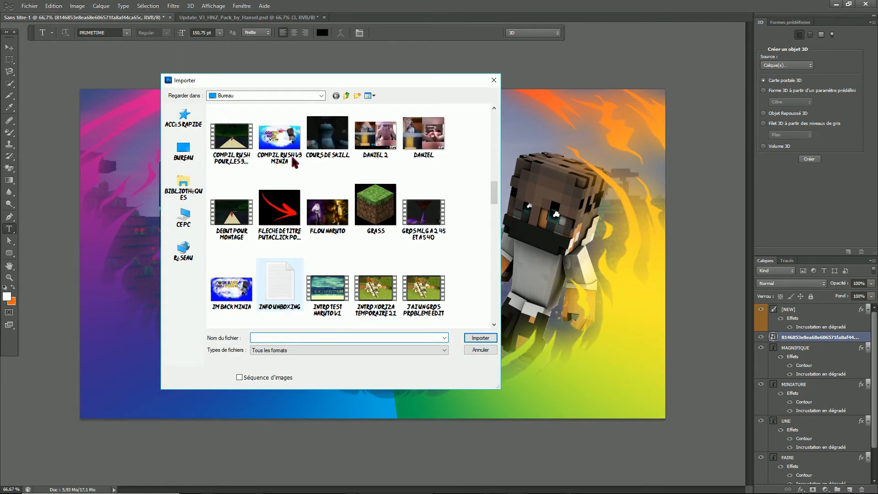
click(279, 208)
click(480, 336)
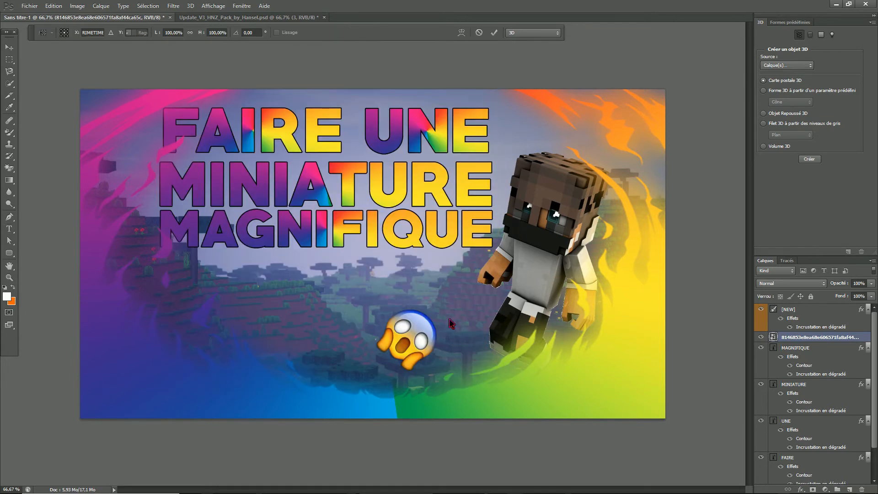
Rotate and position the arrow so it points from the emoji up to MAGNIFIQUE, and put its layer behind the emoji layer
drag(437, 334, 323, 177)
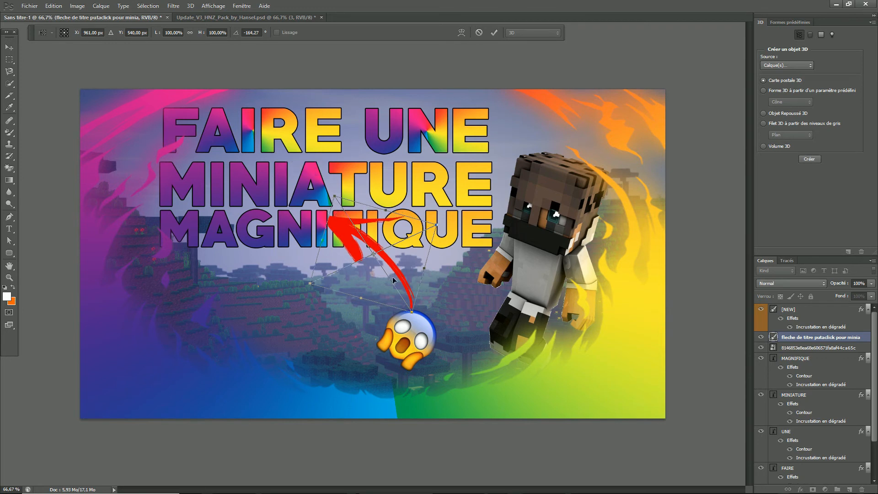
drag(398, 283, 419, 319)
drag(460, 347, 448, 366)
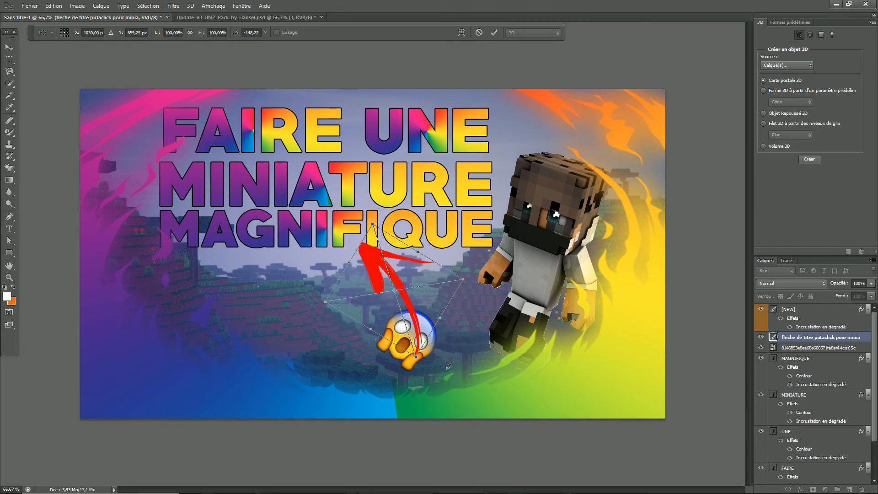
mouse_move(425, 305)
mouse_down()
mouse_move(387, 312)
mouse_move(419, 318)
mouse_up()
key(t)
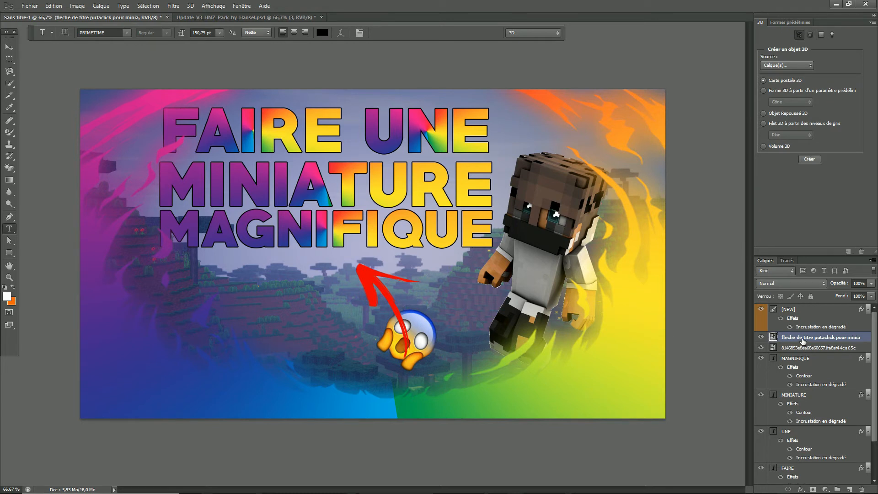
drag(802, 340, 806, 359)
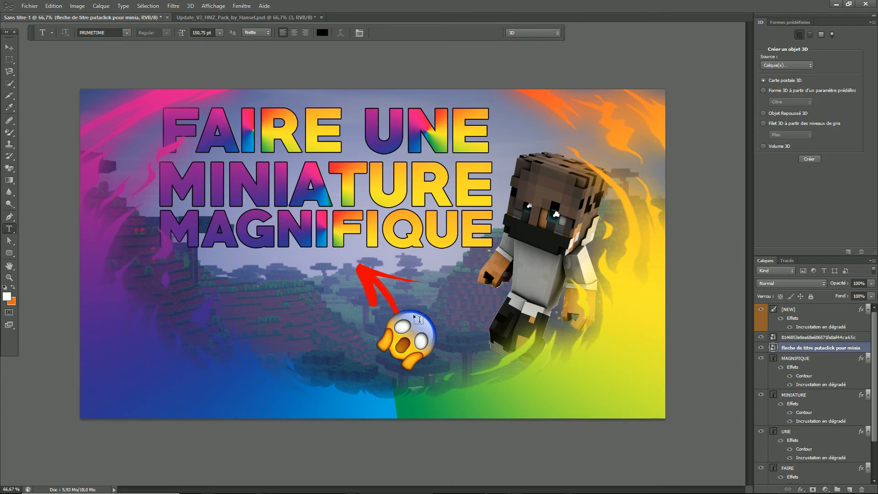
Apply the rainbow gradient overlay (Incrustation en dégradé) in Angle style at 78° to the arrow layer
right_click(795, 350)
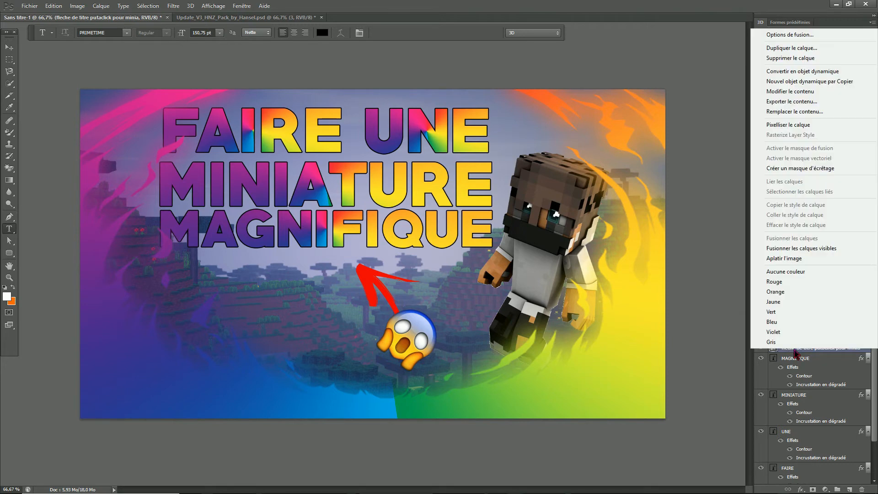
click(792, 35)
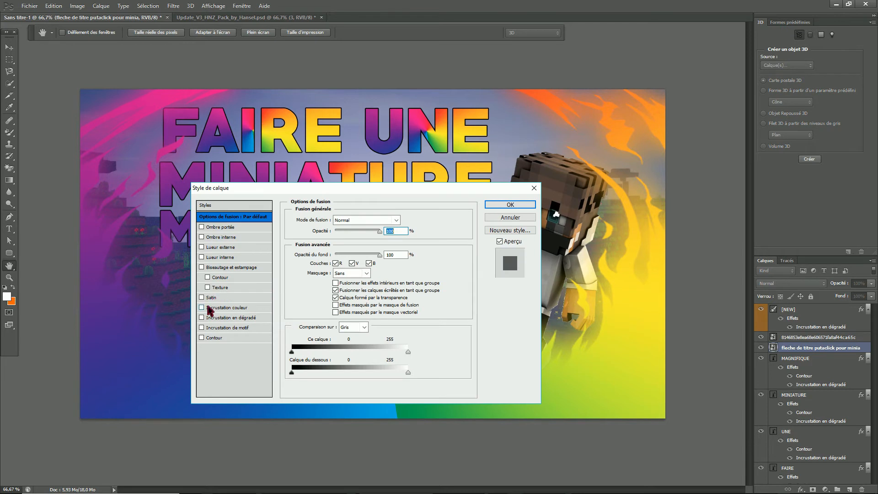
click(218, 318)
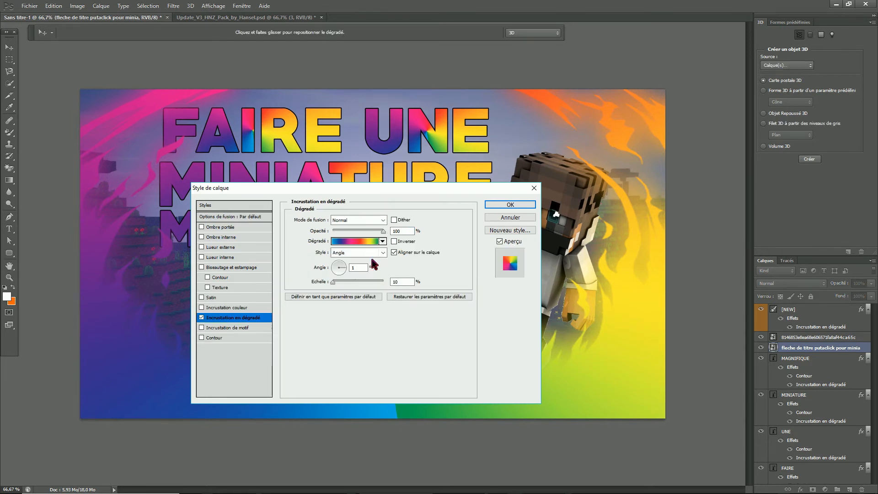
click(354, 267)
text(89)
key(BackSpace)
text(8)
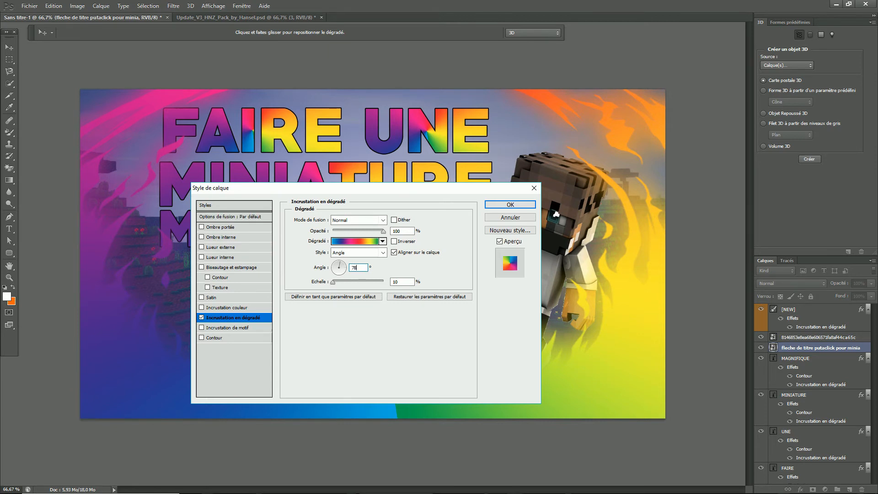
click(498, 207)
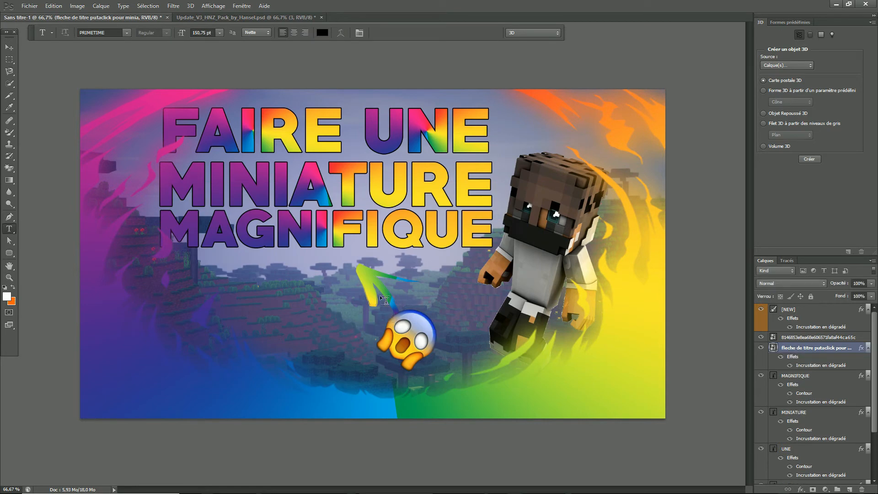
Add a black stroke (Contour) to the arrow layer's style
right_click(794, 348)
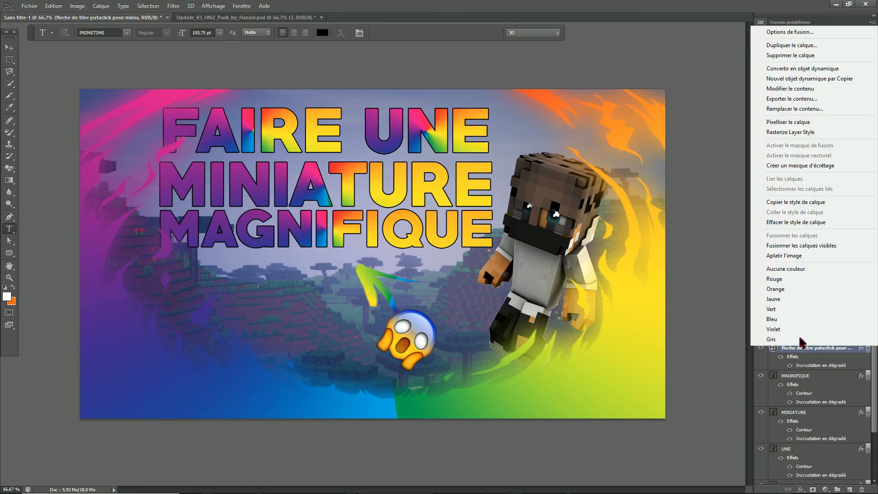
click(811, 35)
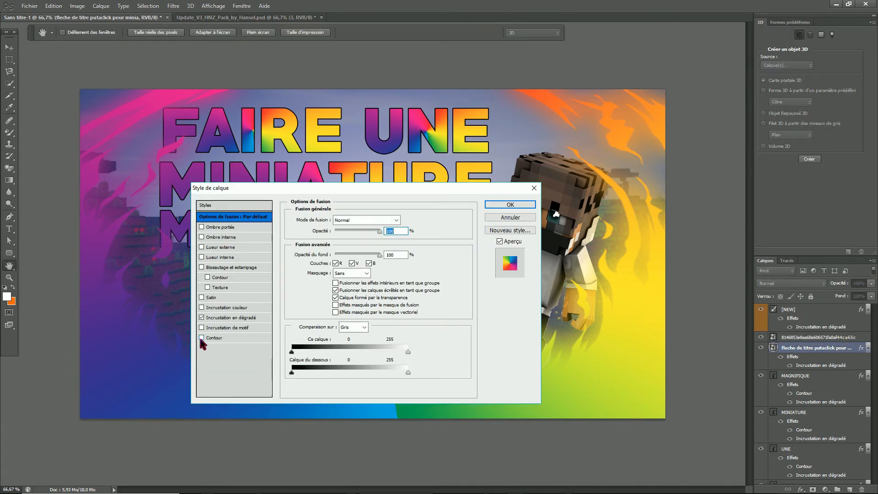
drag(354, 190, 185, 341)
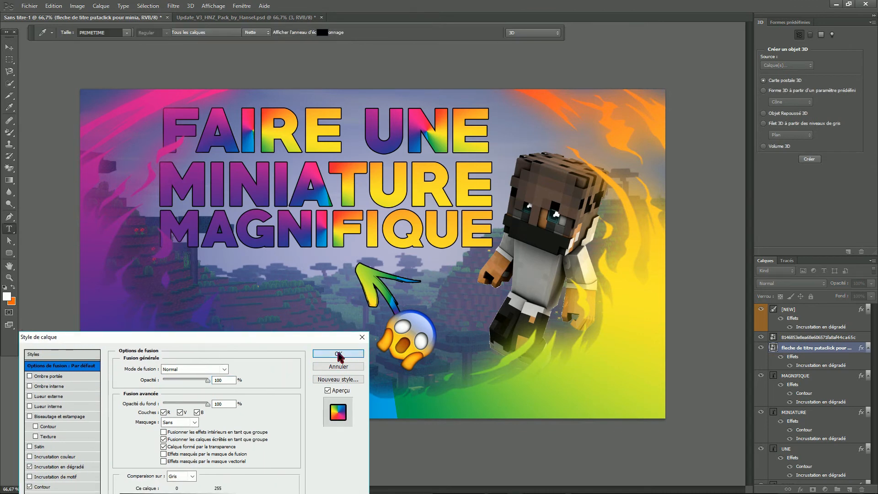
click(339, 355)
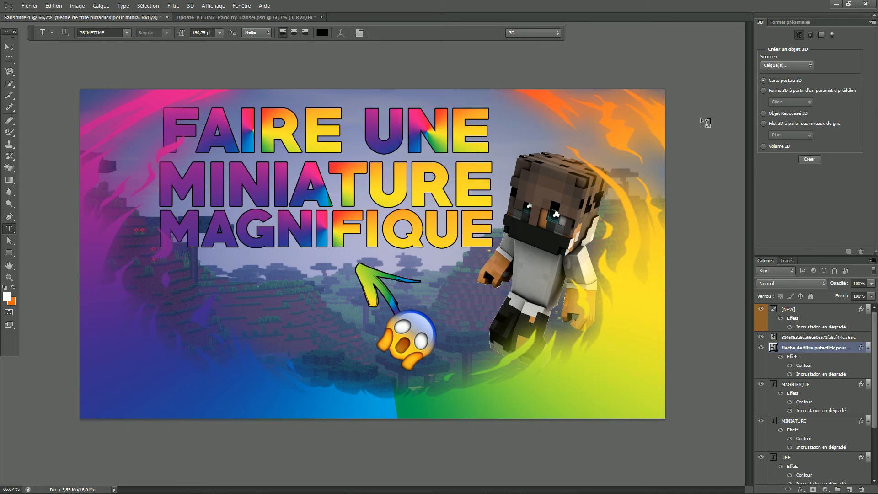
Save the thumbnail to the Desktop (Bureau) as a JPEG named MINIA TUTO, at quality 10 (Maximum) with the standard base format
click(10, 47)
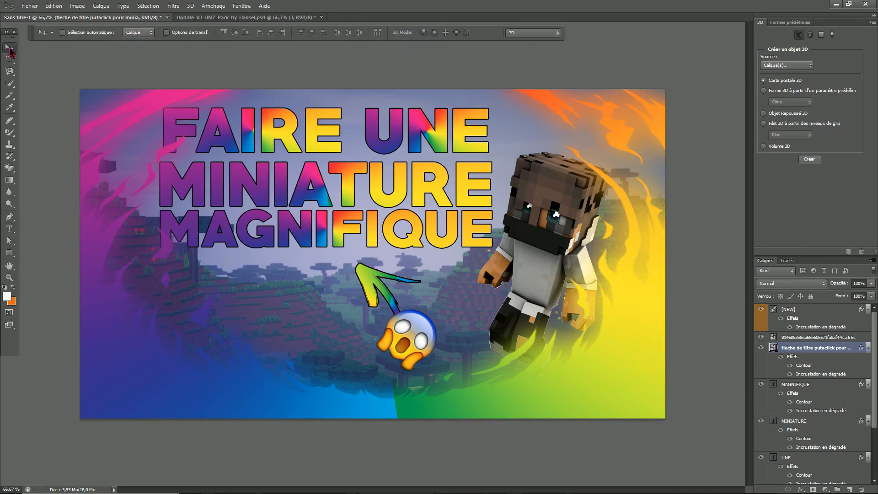
click(36, 7)
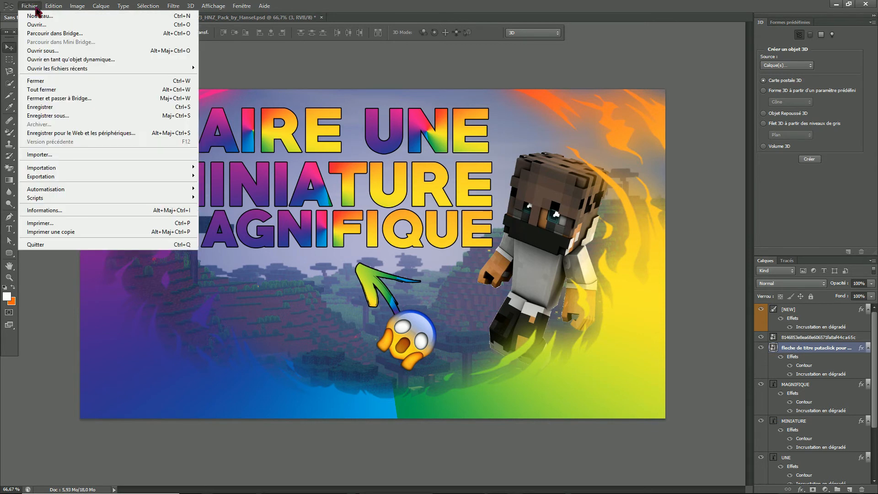
click(64, 118)
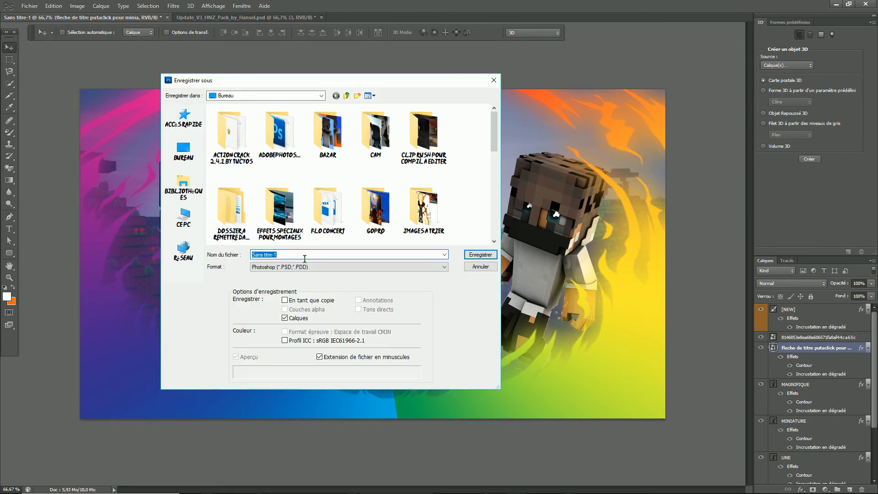
text(MINIA )
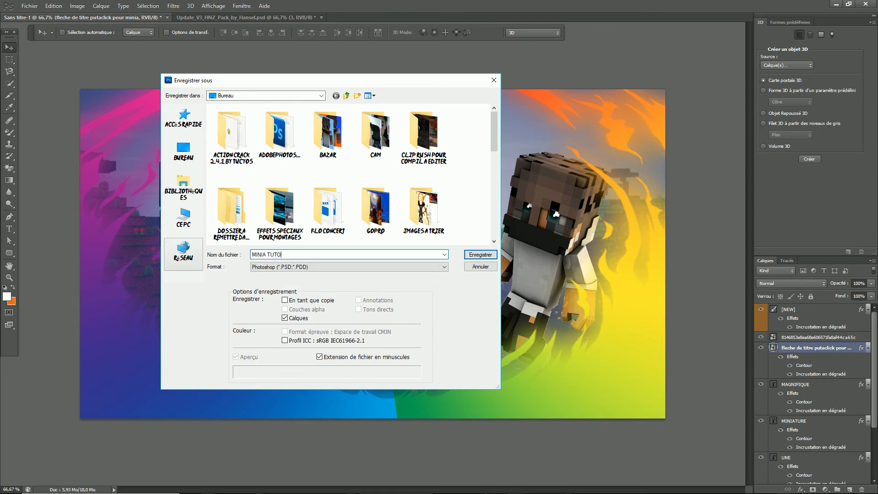
text(TUTO)
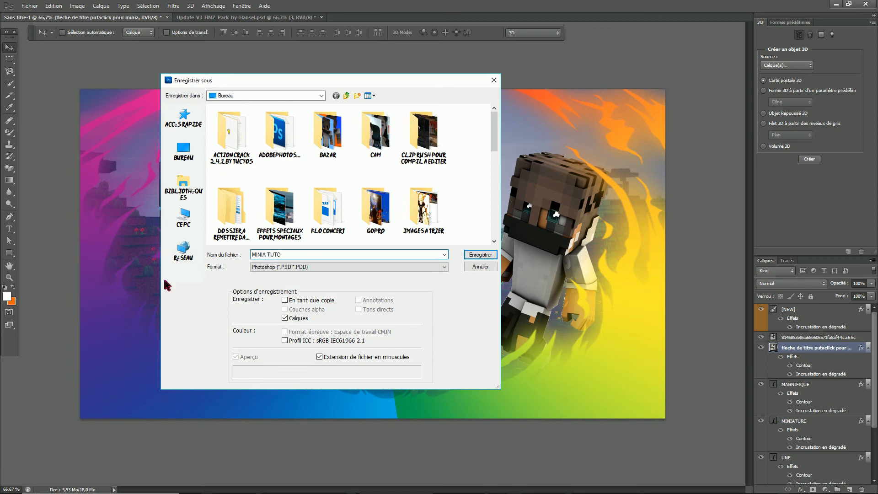
click(258, 270)
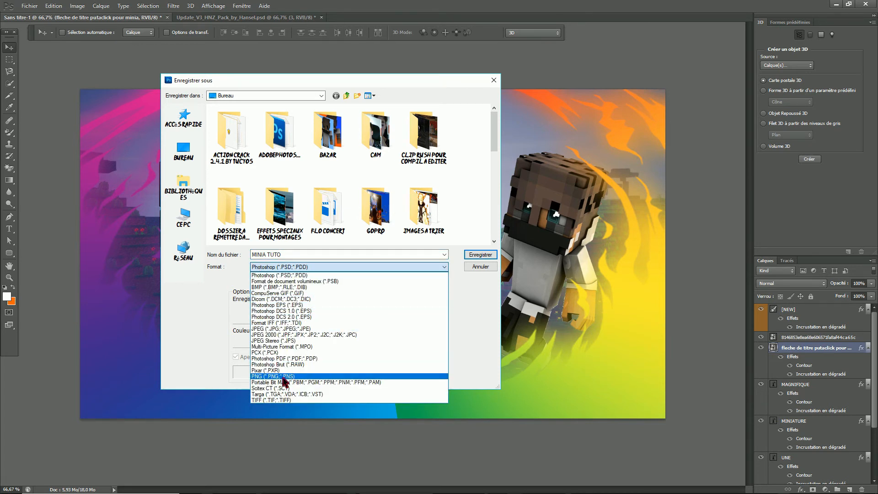
click(283, 329)
click(184, 154)
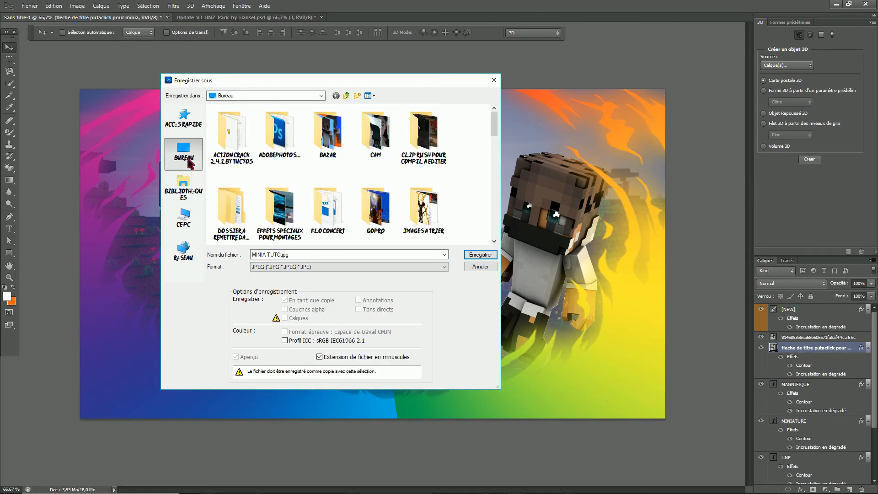
click(476, 257)
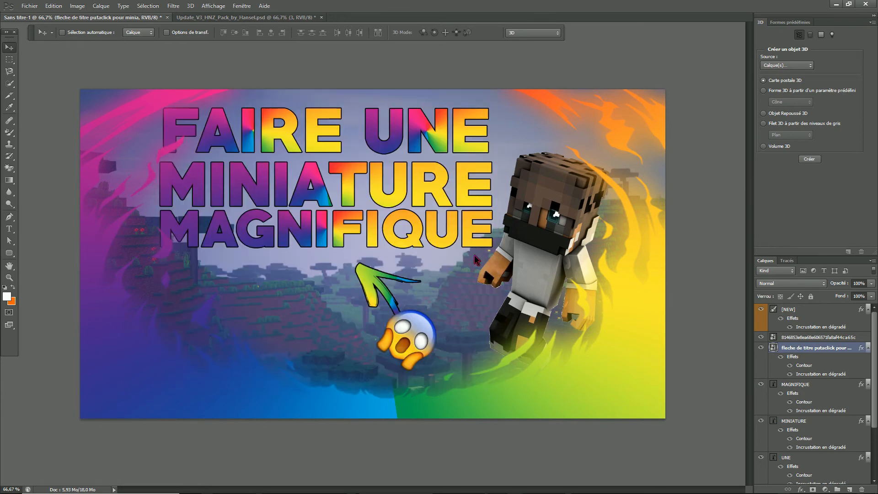
click(496, 132)
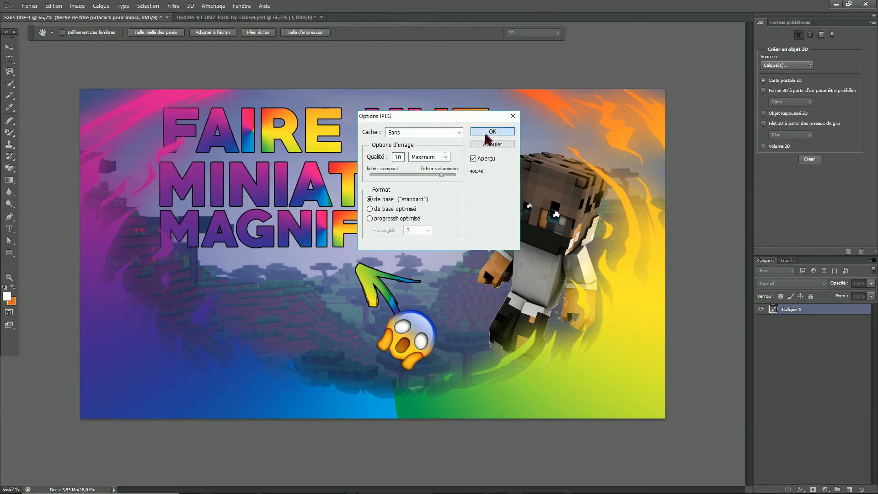
Check the exported MINIA TUTO.jpg in the Photos viewer from the desktop and return to the Photoshop document
click(836, 5)
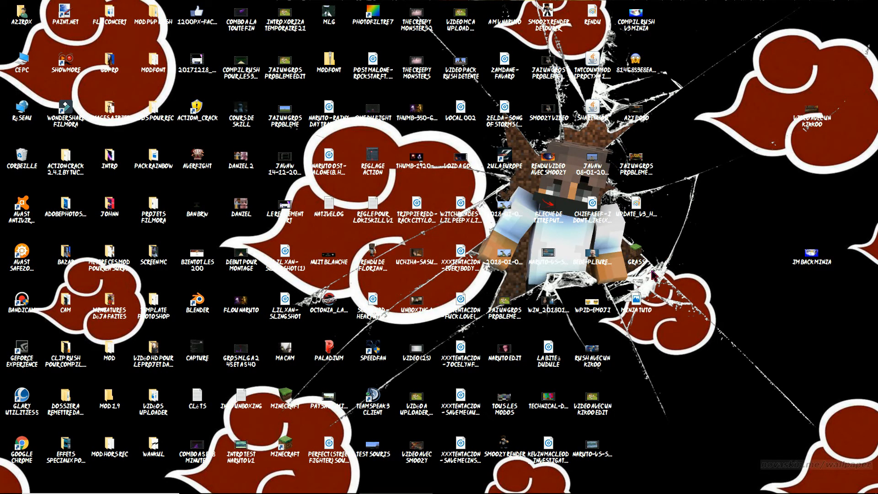
double_click(637, 302)
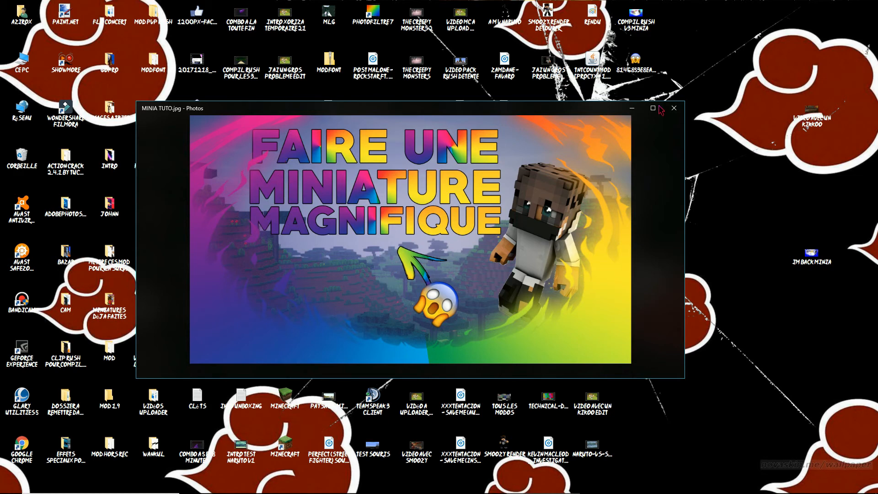
click(674, 108)
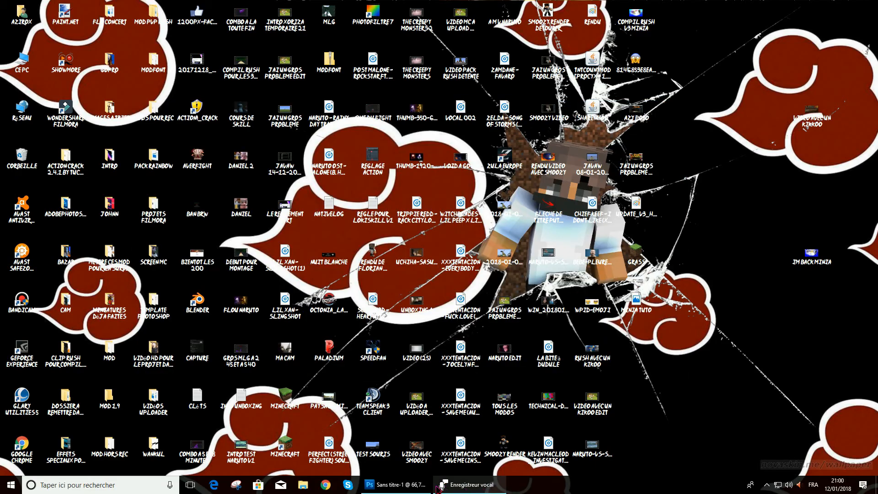
click(394, 484)
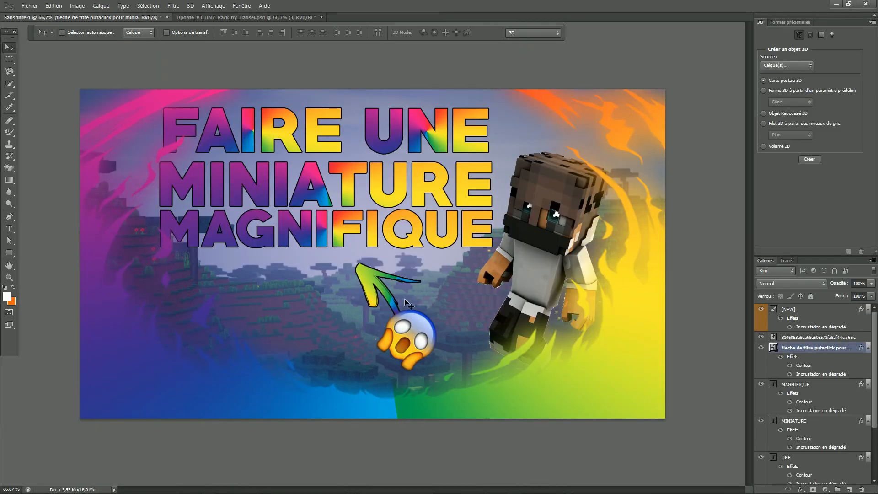